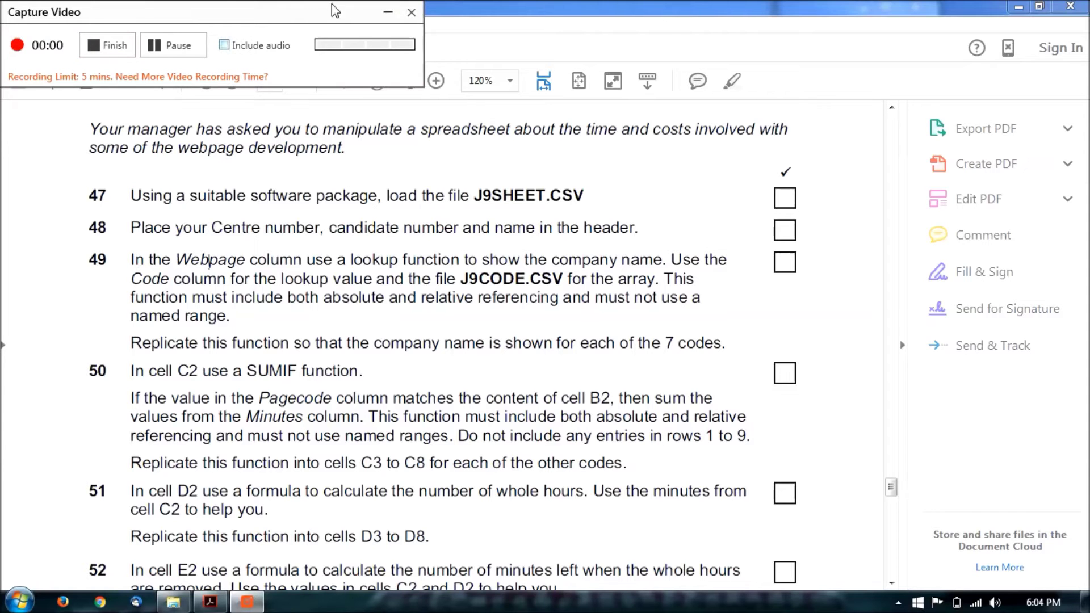
# - Minimize the recorder to reveal spreadsheet tasks 47–52 in the exam paper
pyautogui.click(388, 12)
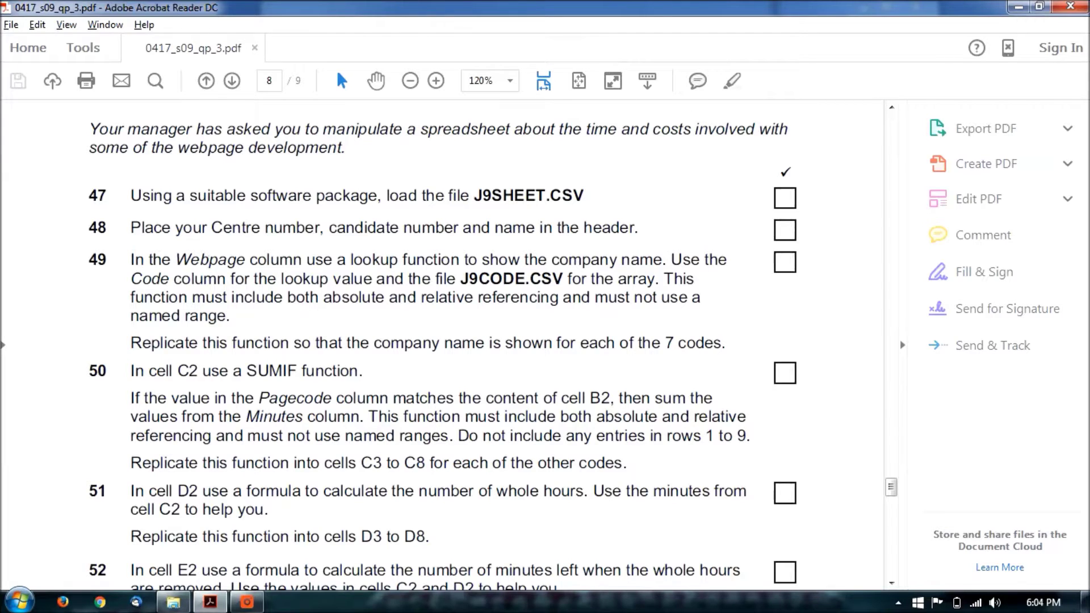
# - Open the J9code file from the 0417_s09_sf_3 folder in Excel
pyautogui.click(173, 602)
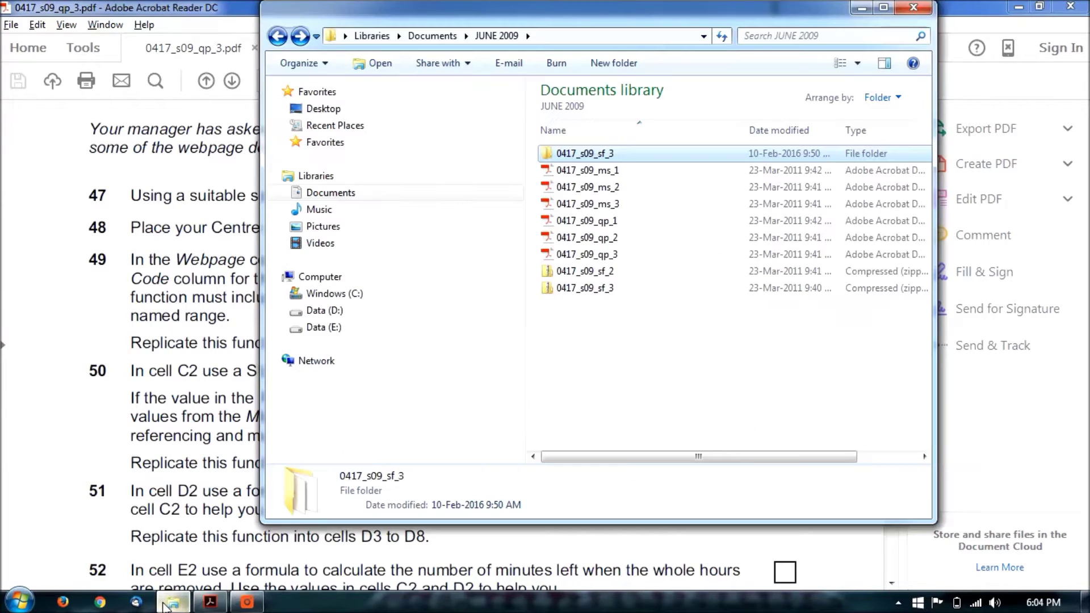
pyautogui.doubleClick(586, 155)
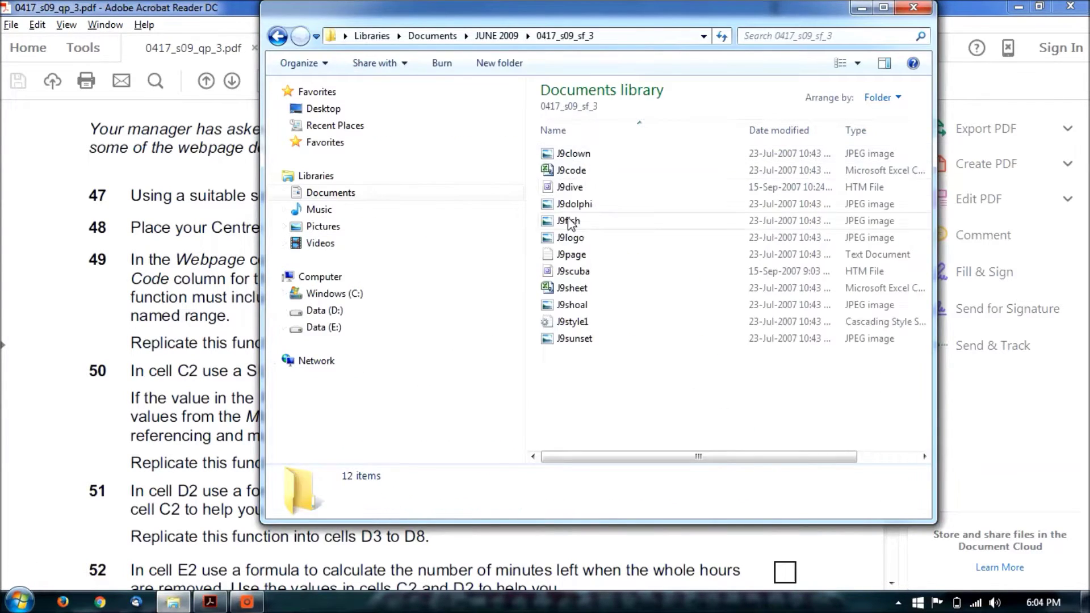
pyautogui.rightClick(570, 173)
pyautogui.click(588, 185)
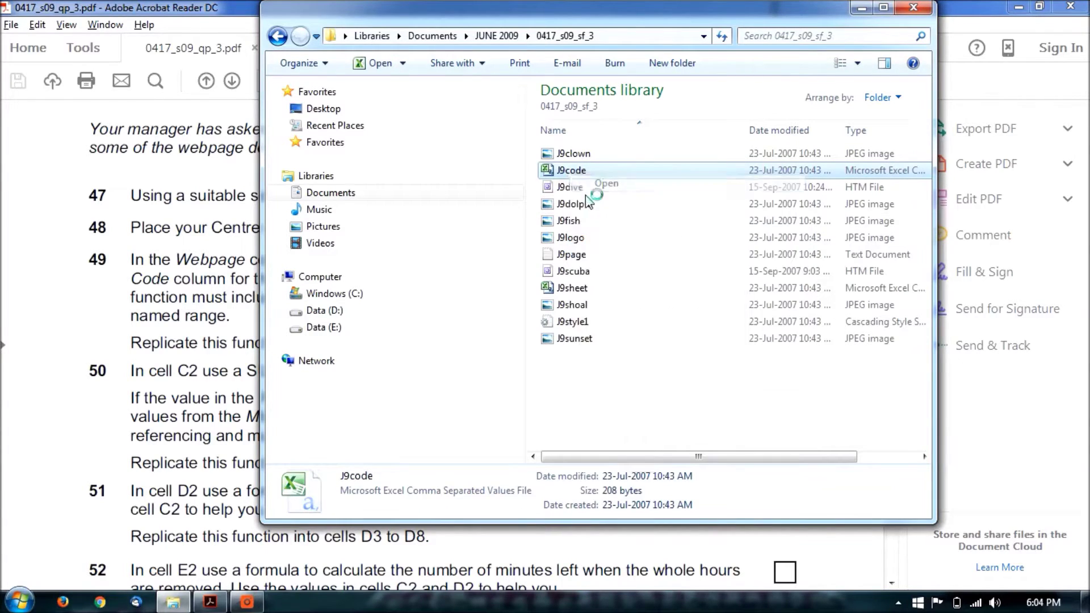
# - Open the J9sheet file from the same folder in Excel
pyautogui.click(1035, 7)
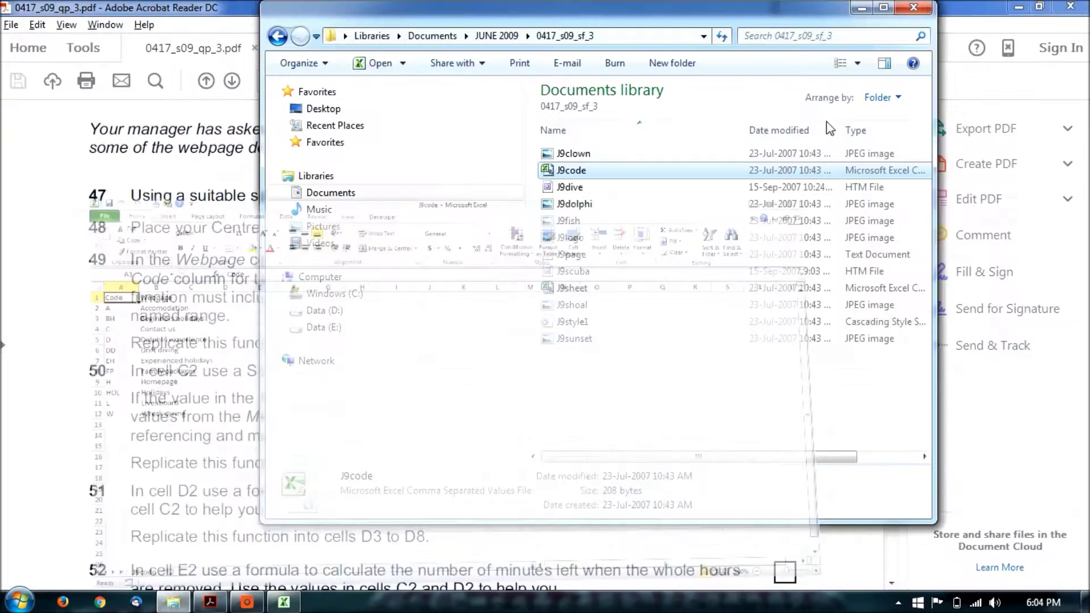
pyautogui.click(586, 288)
pyautogui.rightClick(585, 288)
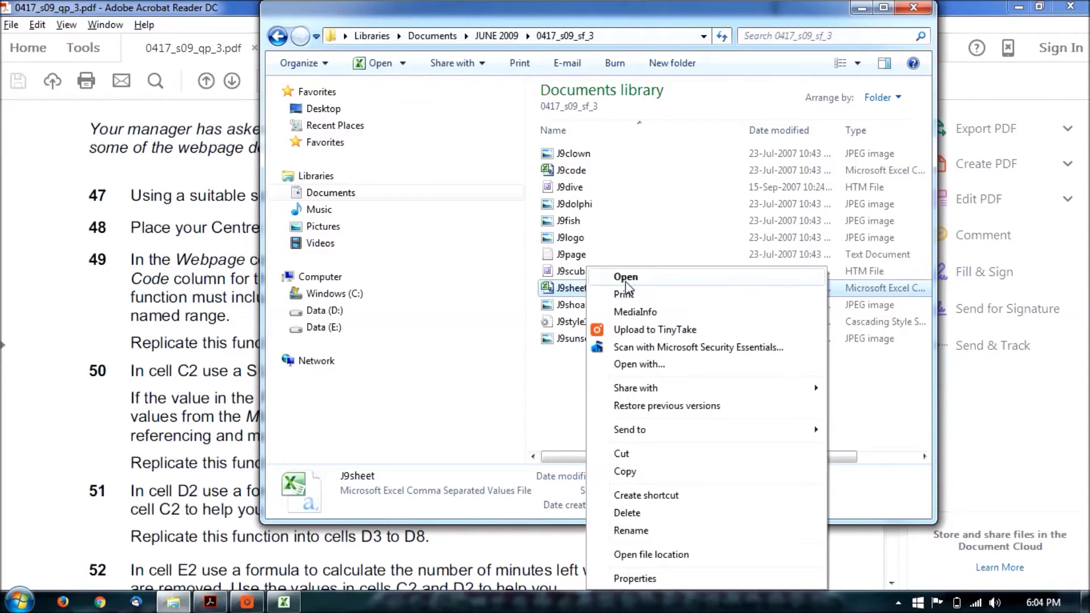
pyautogui.click(626, 280)
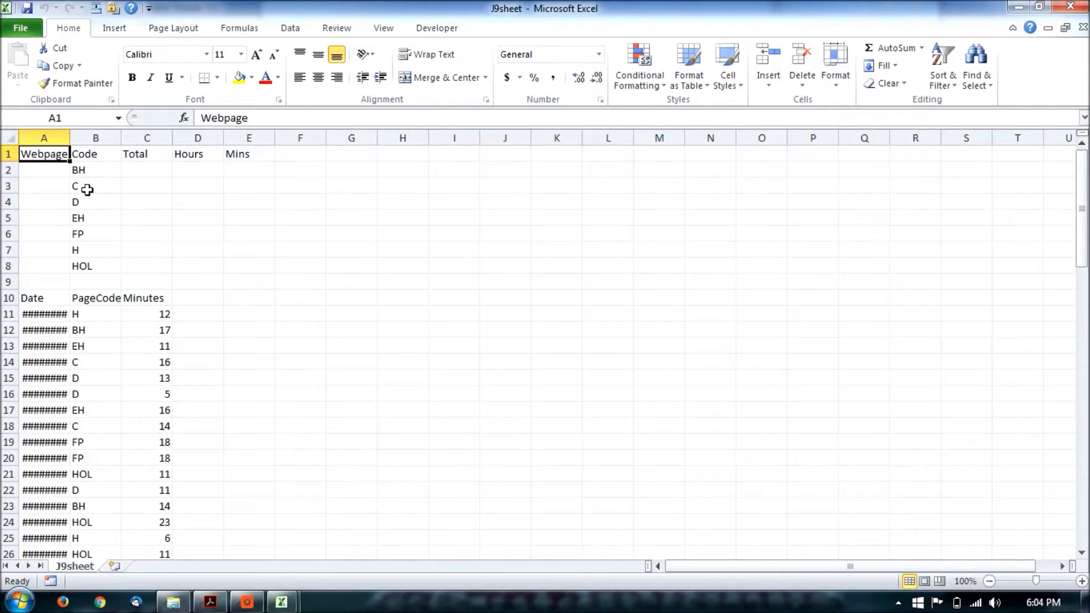
# - Autofit column A and move the J9sheet sheet into the J9code.csv workbook
pyautogui.doubleClick(77, 141)
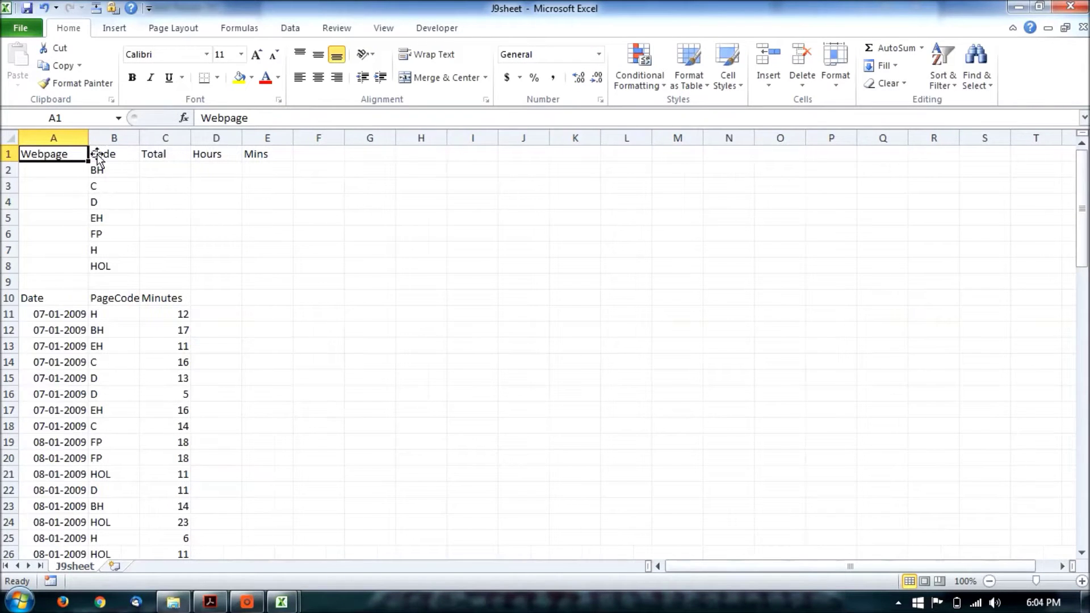
pyautogui.rightClick(82, 566)
pyautogui.click(123, 443)
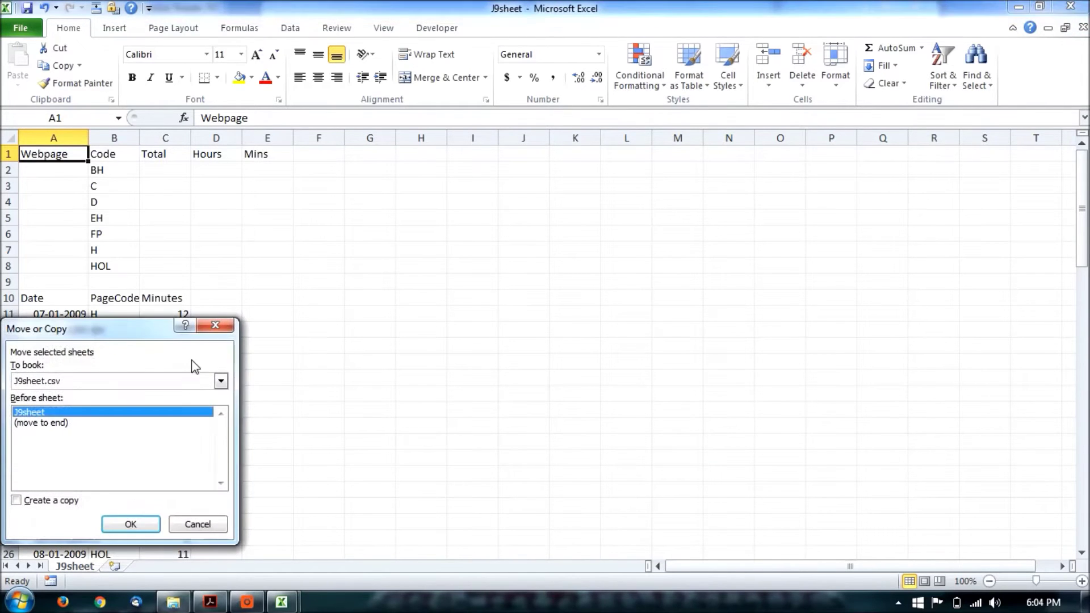
pyautogui.click(221, 382)
pyautogui.click(181, 417)
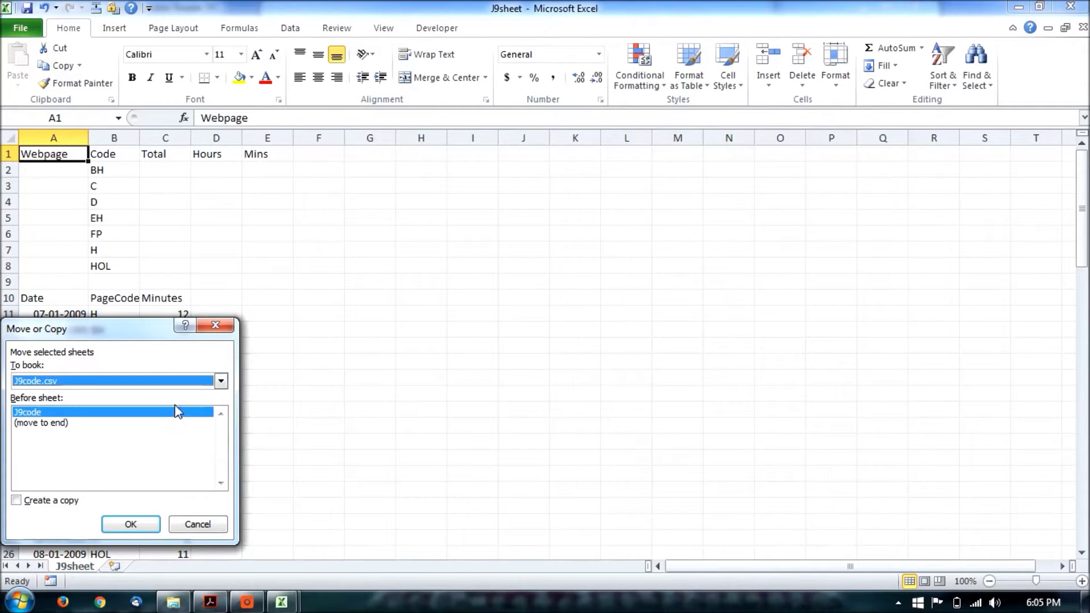
pyautogui.click(153, 532)
# - Select cell A2 and check the exam question PDF before returning to the workbook
pyautogui.click(81, 171)
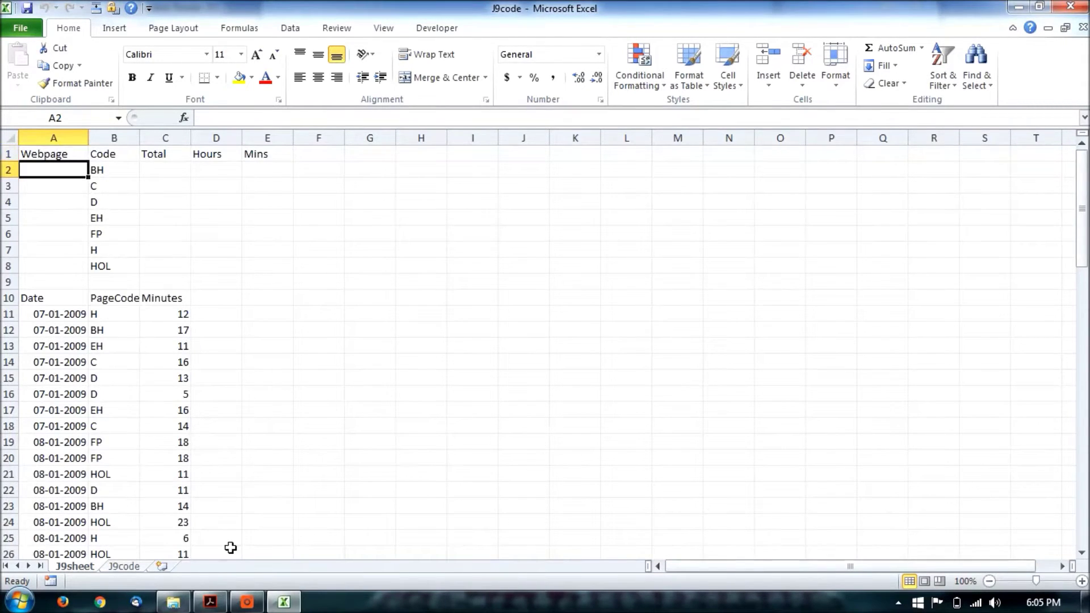
pyautogui.click(211, 602)
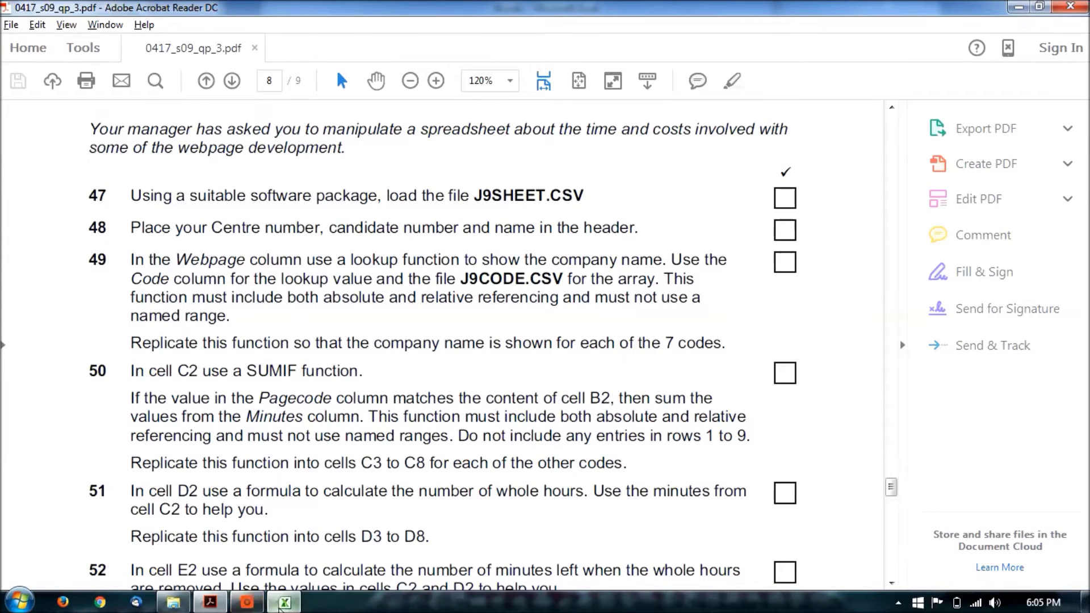
pyautogui.click(283, 603)
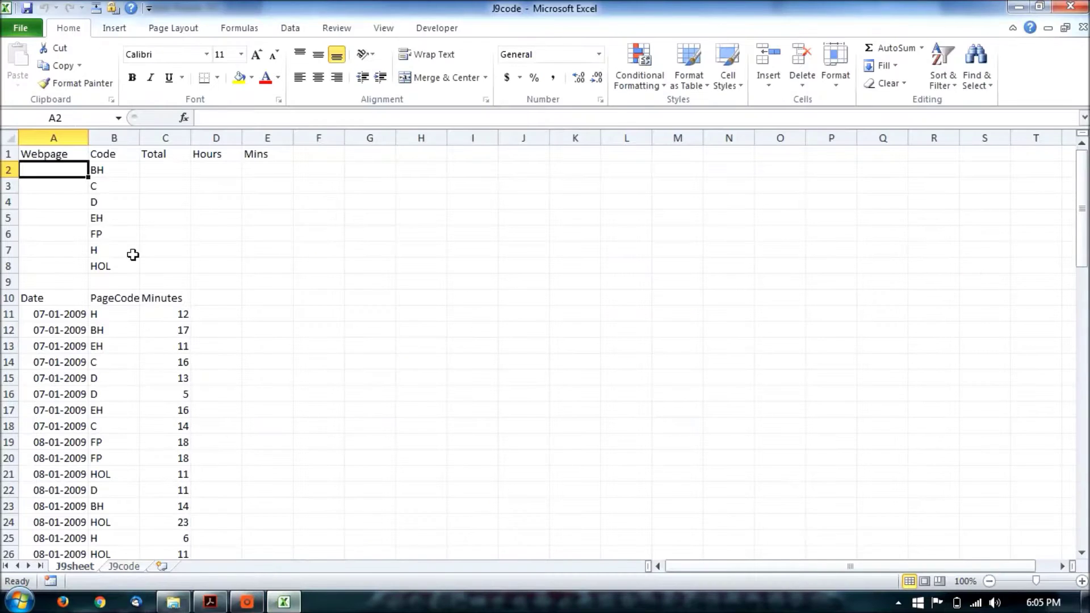
# - Insert a VLOOKUP function into cell A2
pyautogui.click(125, 30)
pyautogui.click(235, 28)
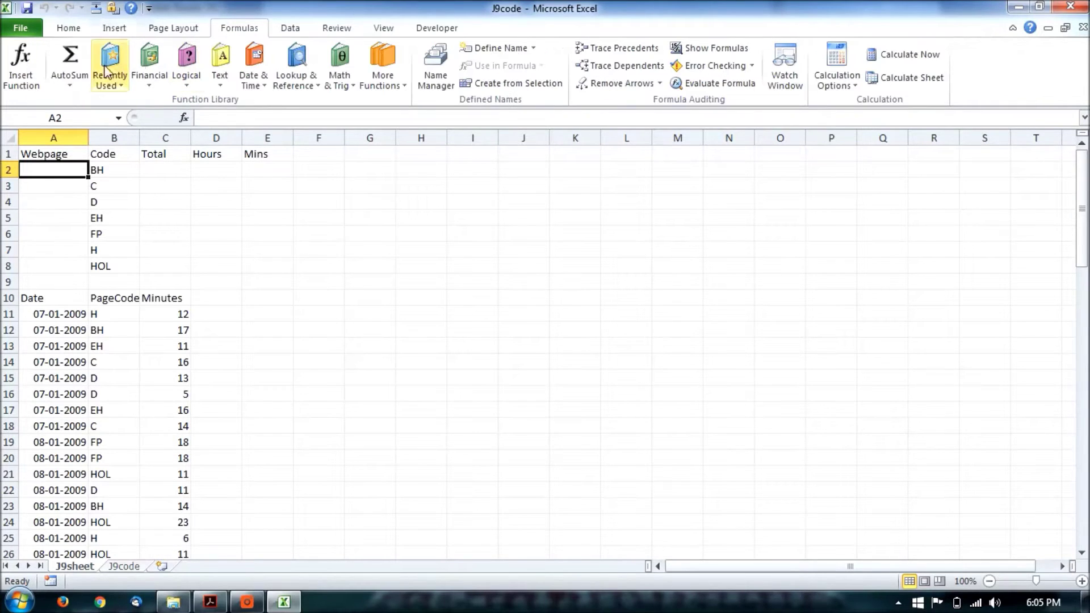
pyautogui.write('=')
pyautogui.click(21, 68)
pyautogui.click(530, 324)
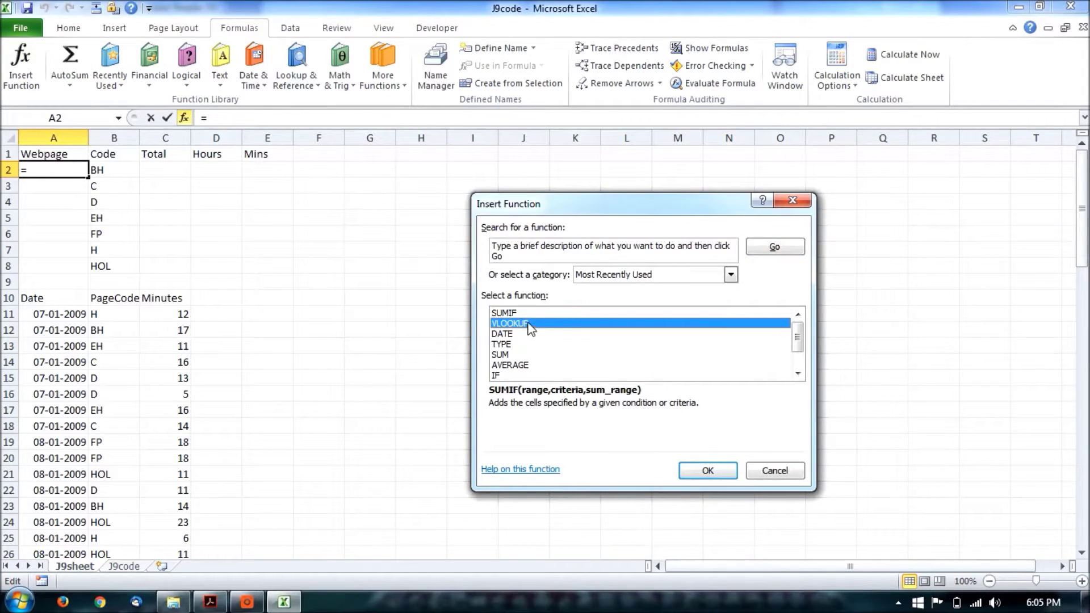
pyautogui.click(712, 473)
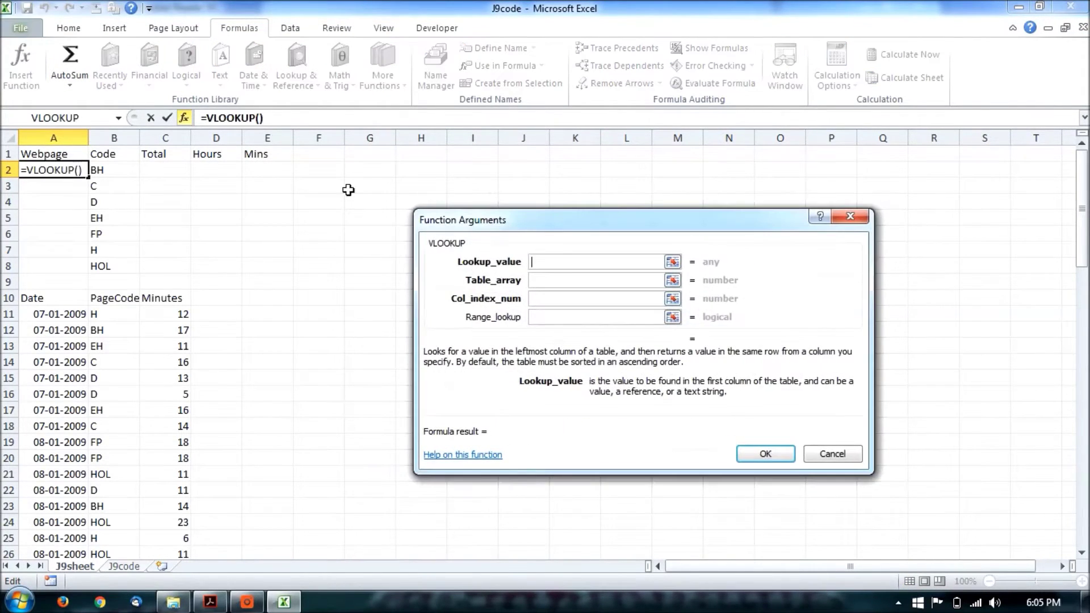
# - Set VLOOKUP arguments to B2, J9code!$A$2:$B$12 and column 2, and confirm
pyautogui.click(119, 176)
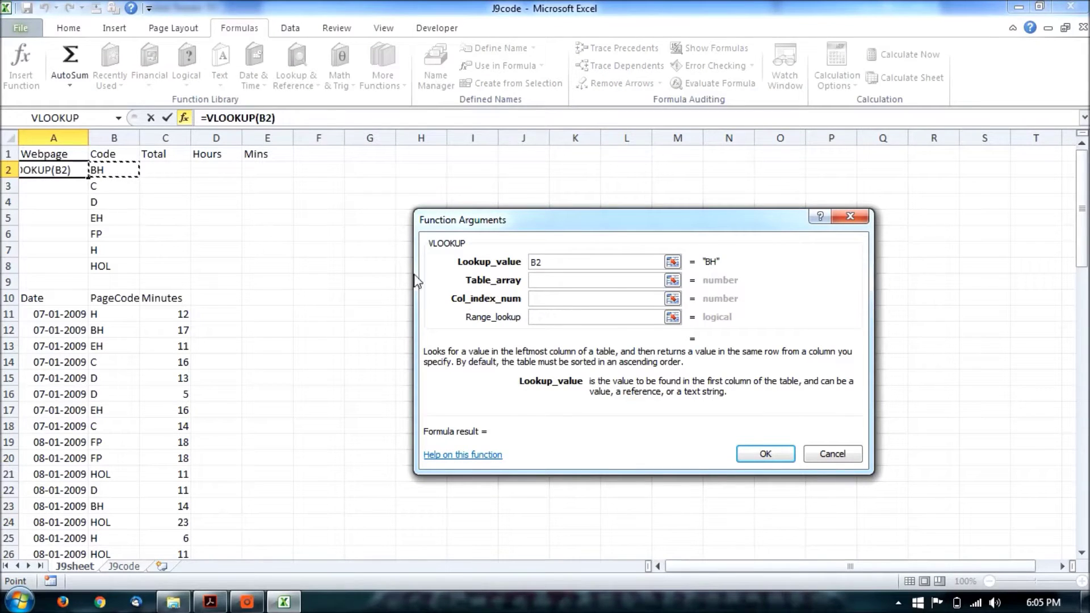
pyautogui.press('Tab')
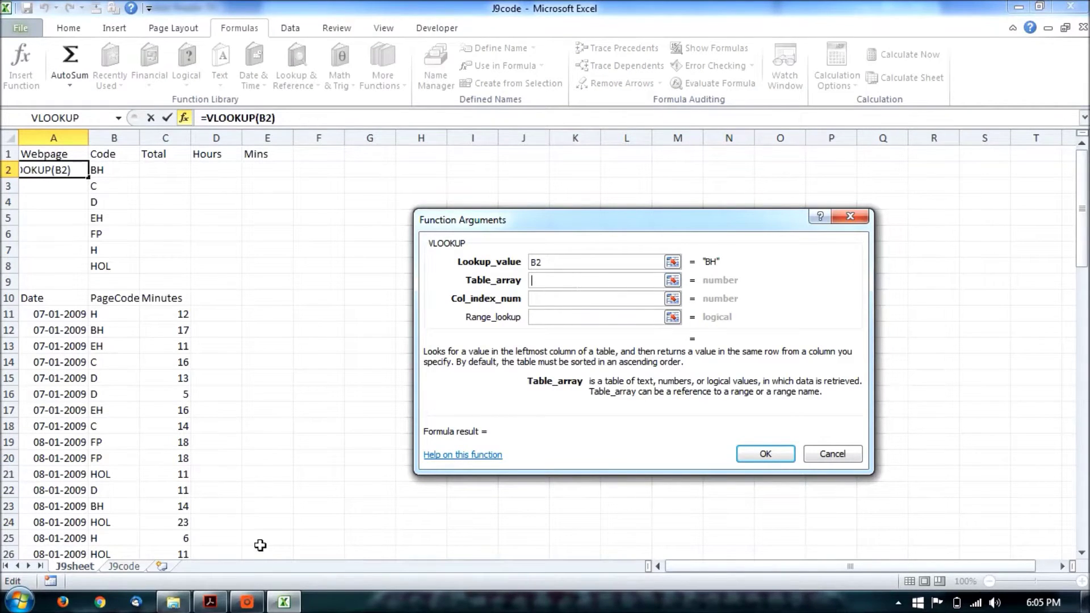
pyautogui.click(123, 566)
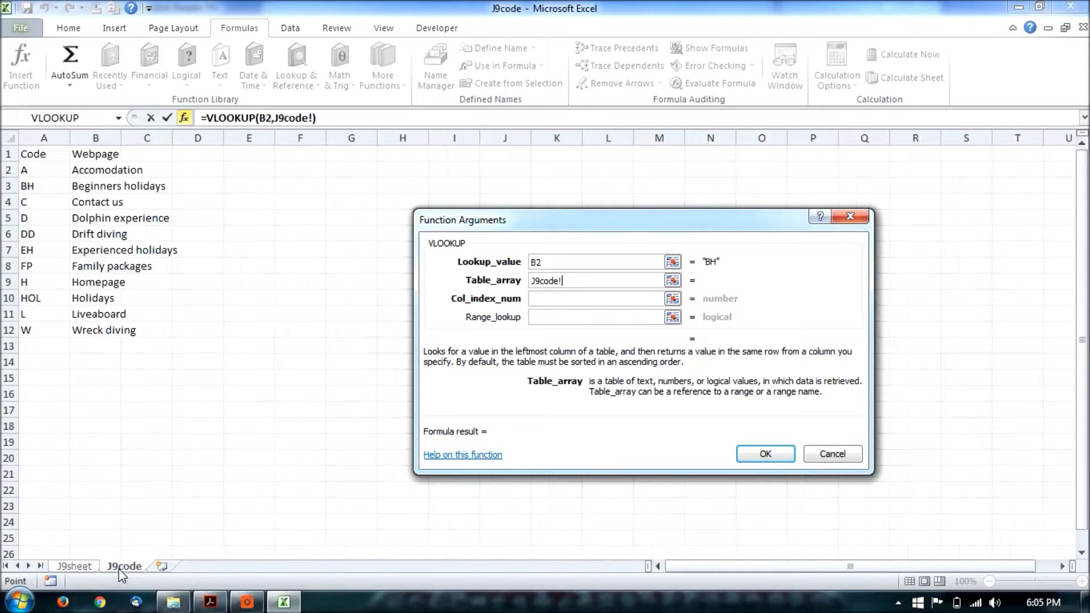
pyautogui.click(51, 172)
pyautogui.moveTo(53, 173); pyautogui.dragTo(109, 334)
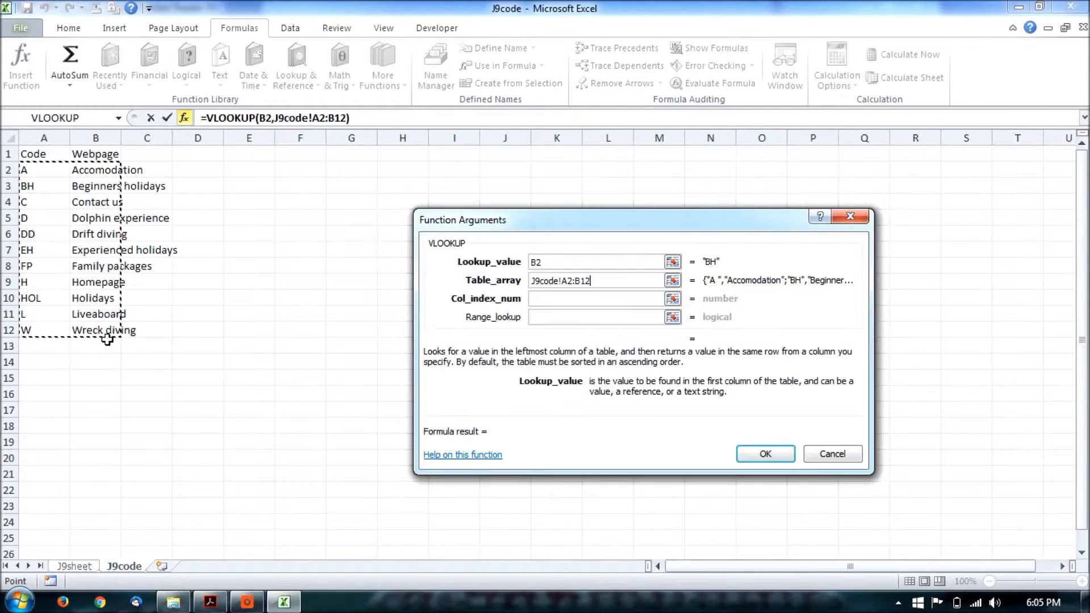
pyautogui.press('F4')
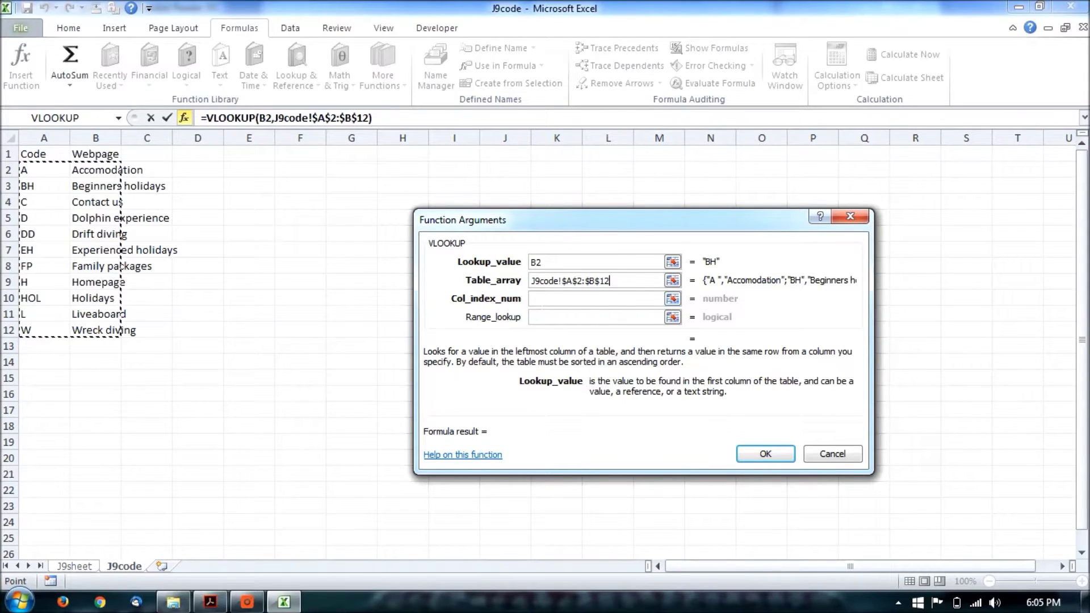
pyautogui.click(531, 299)
pyautogui.write('2')
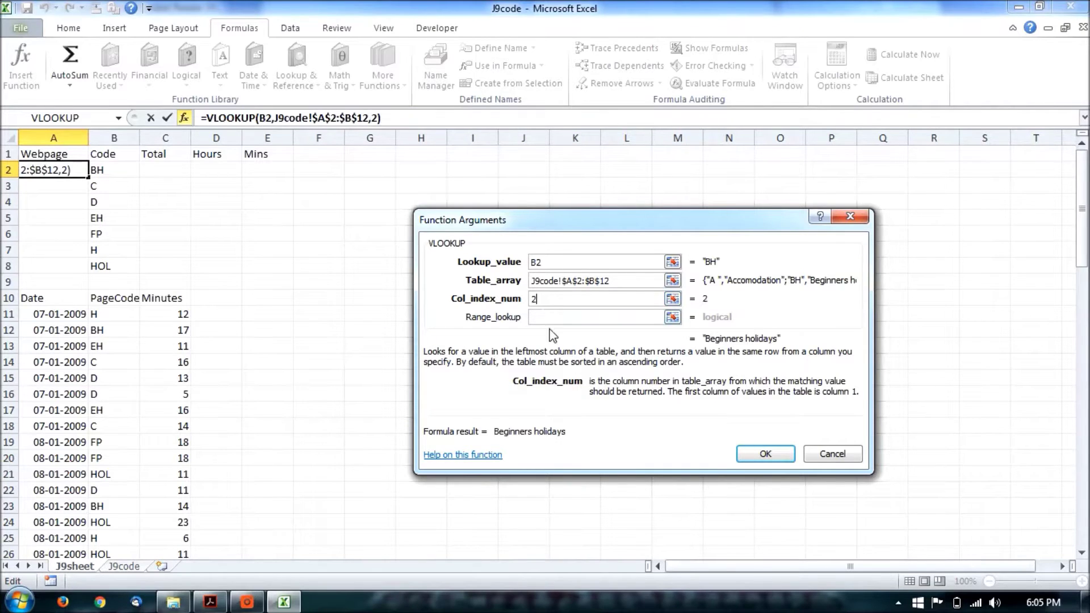
pyautogui.click(547, 322)
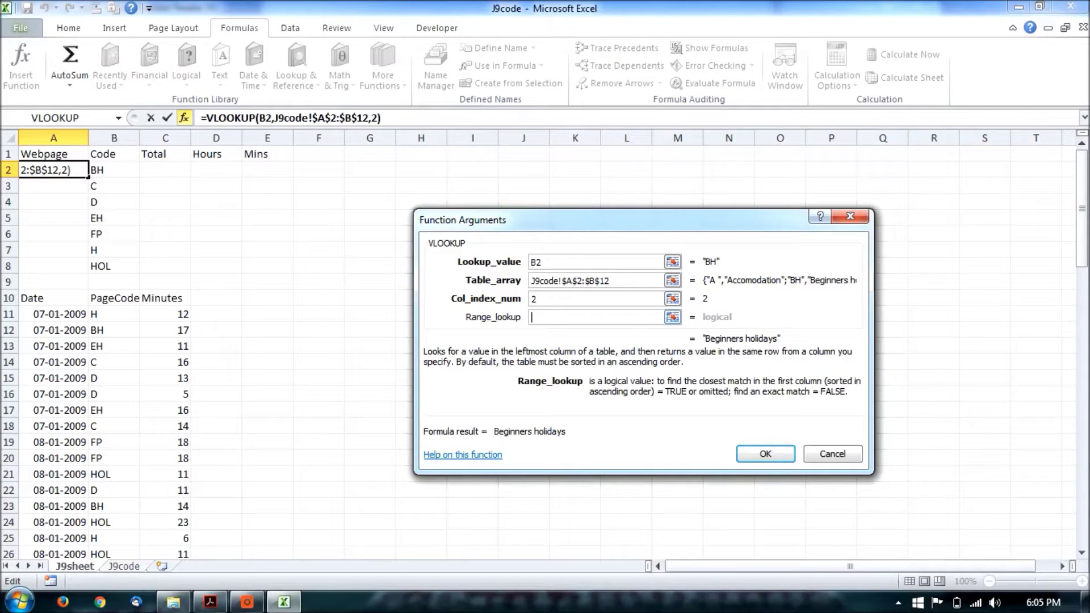
pyautogui.click(766, 453)
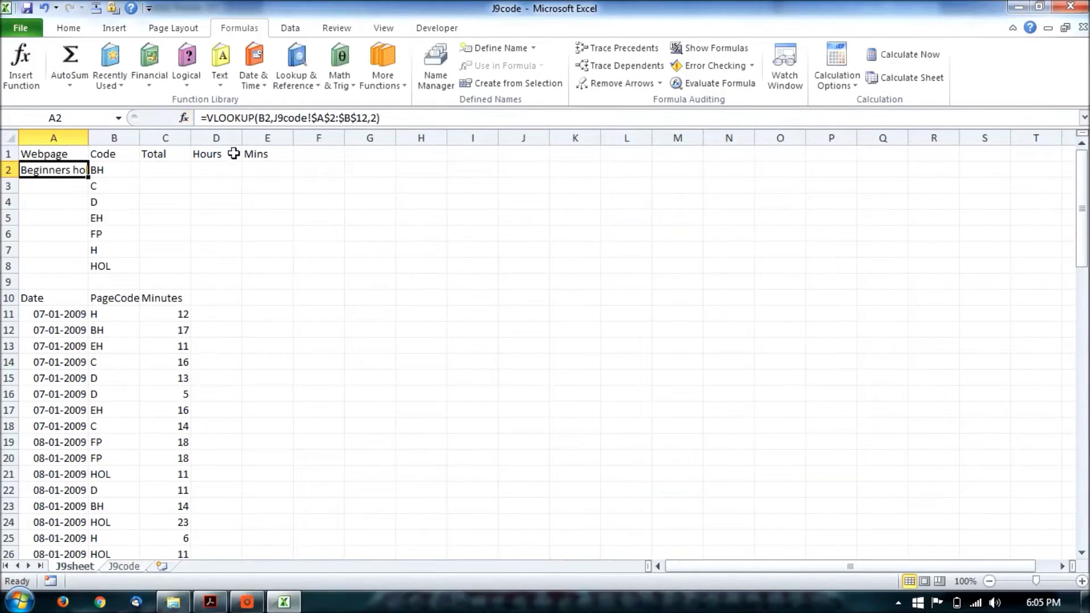
# - Copy the webpage-name lookup down to A8, check the PDF, and start a function in C2
pyautogui.moveTo(89, 140)
pyautogui.mouseDown()
pyautogui.moveTo(111, 147)
pyautogui.moveTo(109, 278)
pyautogui.mouseUp()
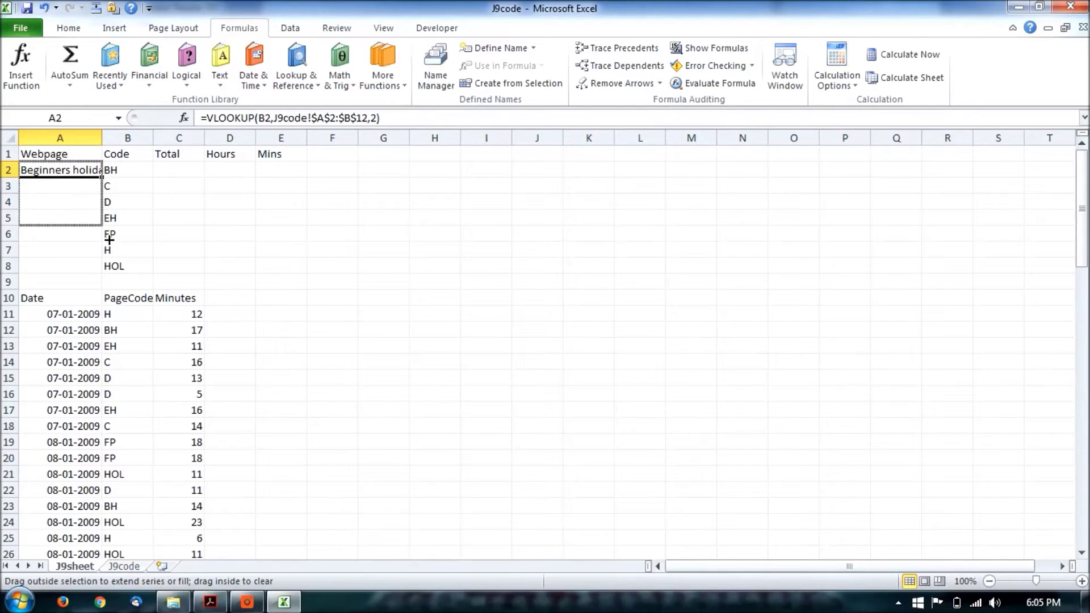
pyautogui.click(188, 174)
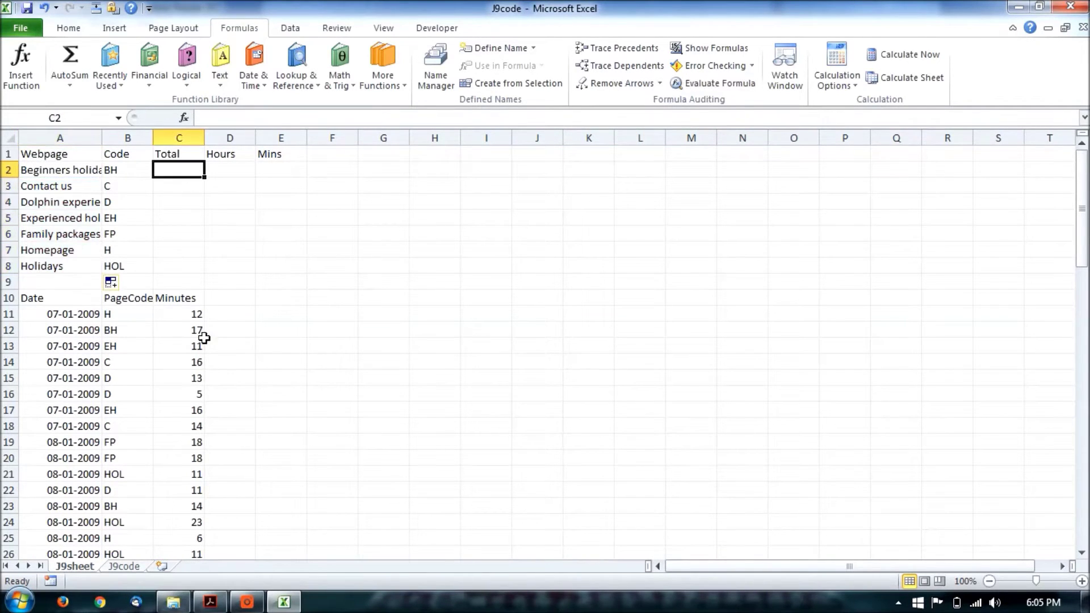
pyautogui.click(211, 602)
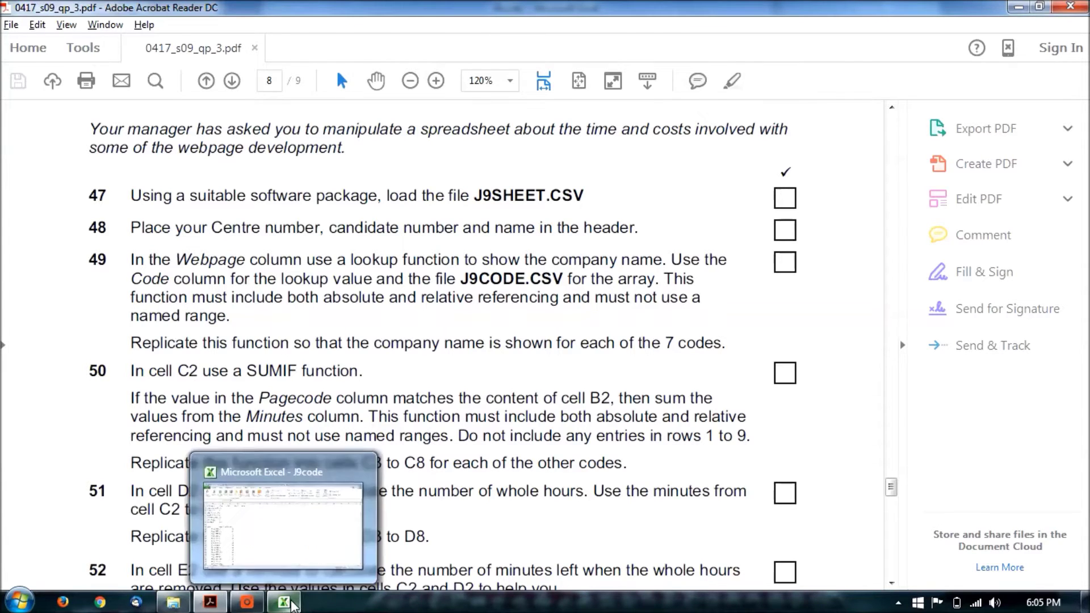
pyautogui.click(283, 602)
pyautogui.click(21, 68)
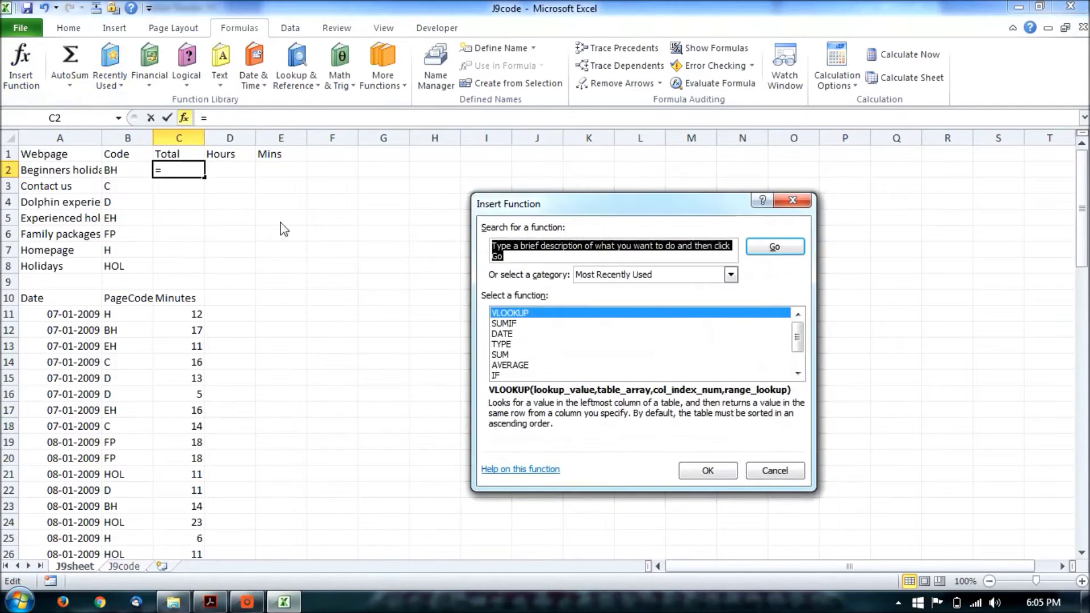
# - Enter SUMIF with range $B$11:$B$84, criteria B2, sum range $C$11:$C$84, then fill to C8
pyautogui.click(504, 323)
pyautogui.click(707, 471)
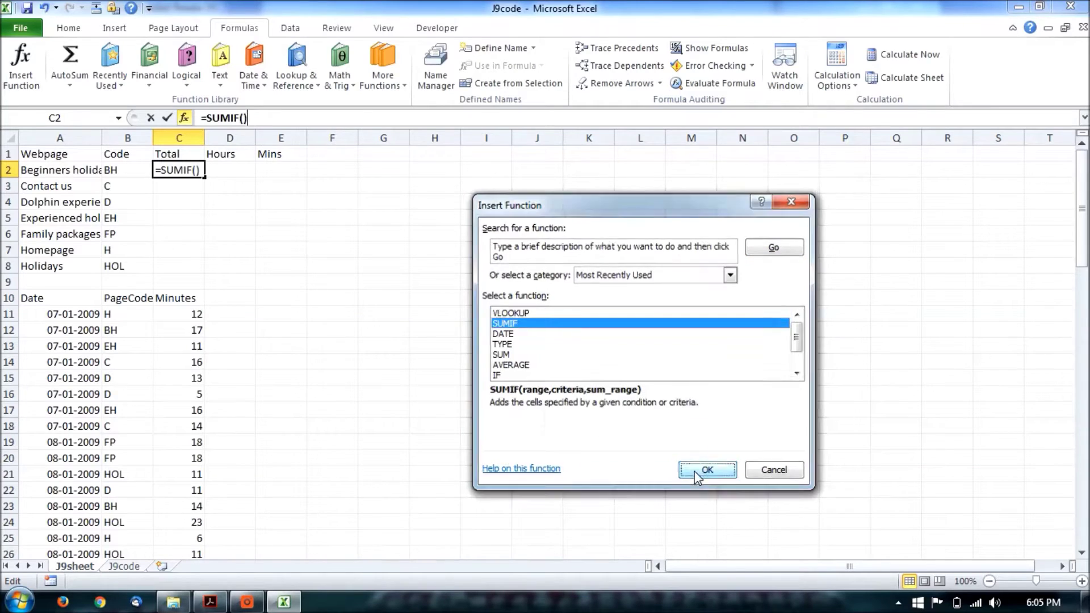
pyautogui.moveTo(137, 315)
pyautogui.mouseDown()
pyautogui.moveTo(145, 532)
pyautogui.moveTo(134, 507)
pyautogui.mouseUp()
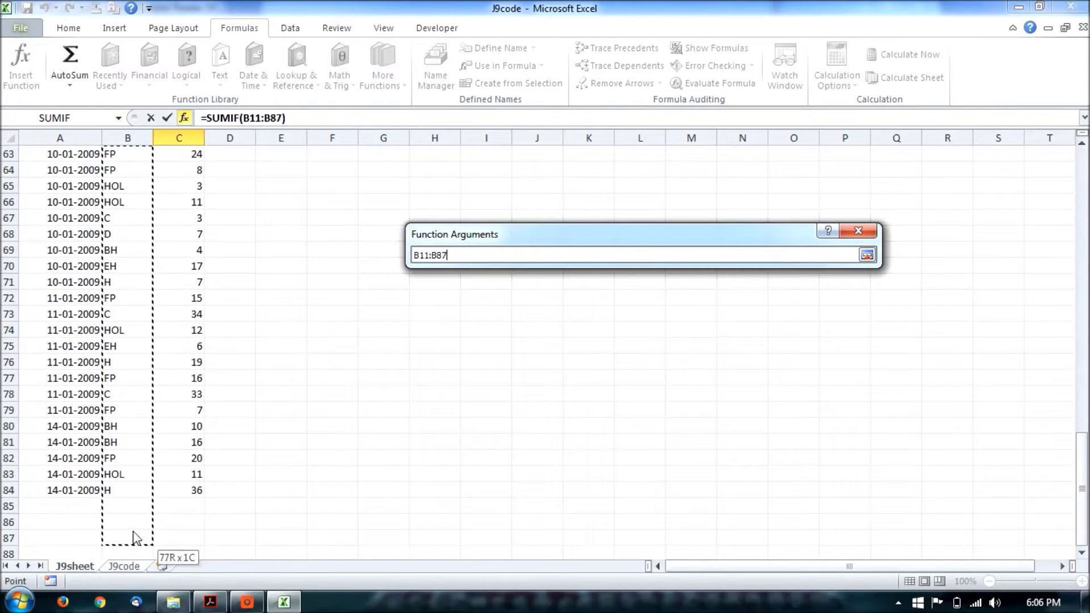
pyautogui.moveTo(135, 508); pyautogui.dragTo(139, 495)
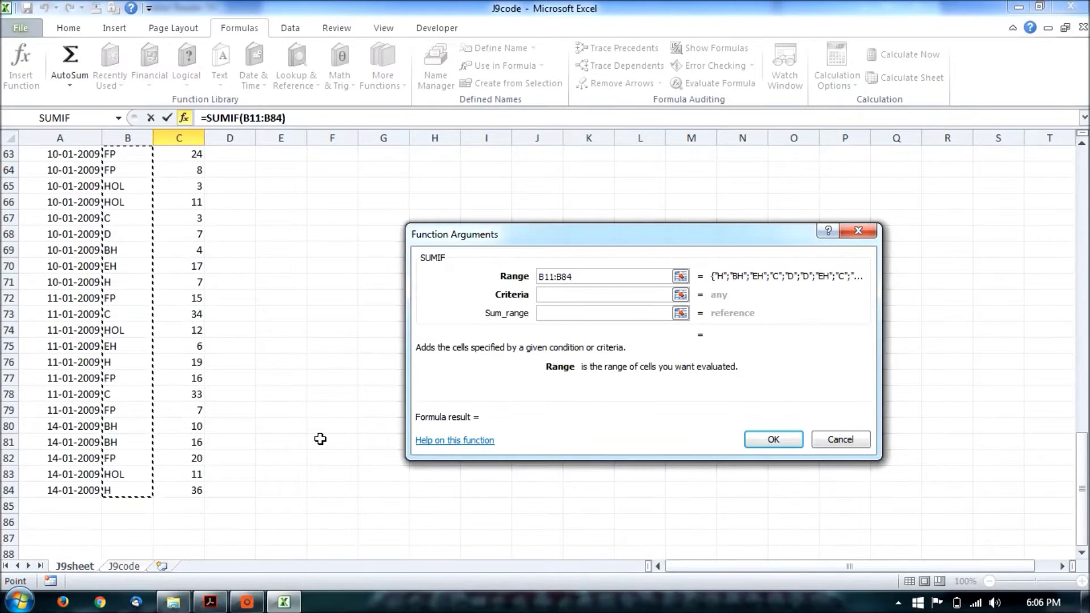
pyautogui.click(563, 297)
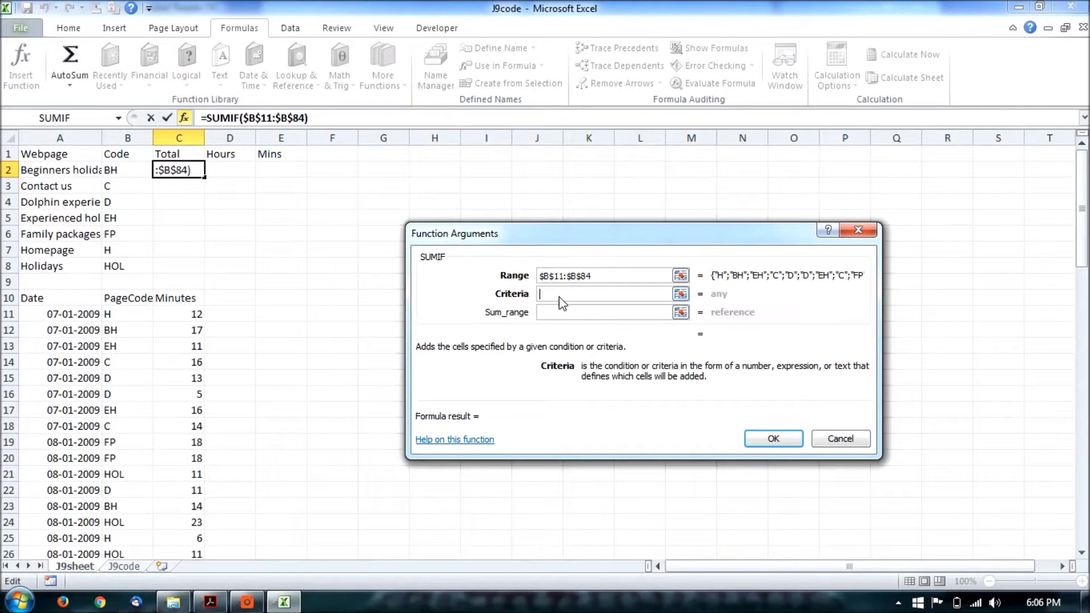
pyautogui.click(150, 173)
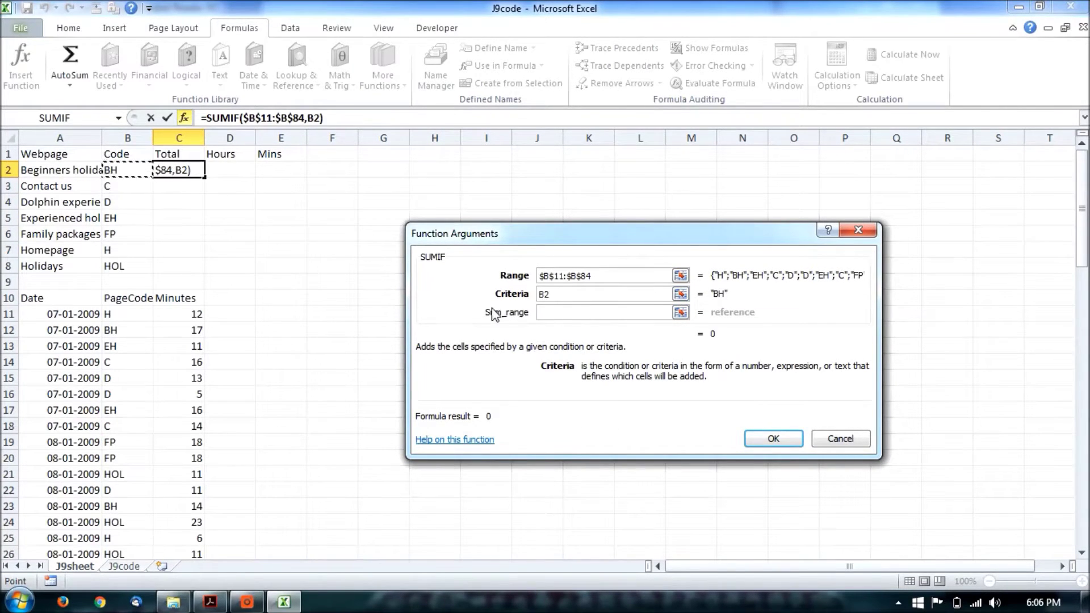
pyautogui.press('Tab')
pyautogui.moveTo(174, 314)
pyautogui.mouseDown()
pyautogui.moveTo(254, 528)
pyautogui.moveTo(194, 573)
pyautogui.mouseUp()
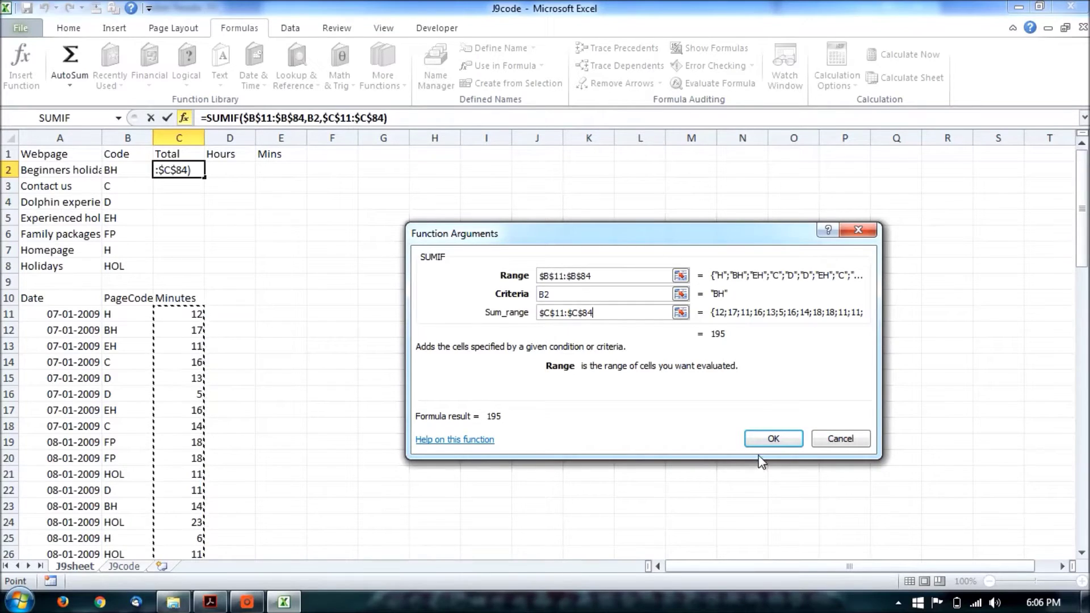
pyautogui.click(762, 440)
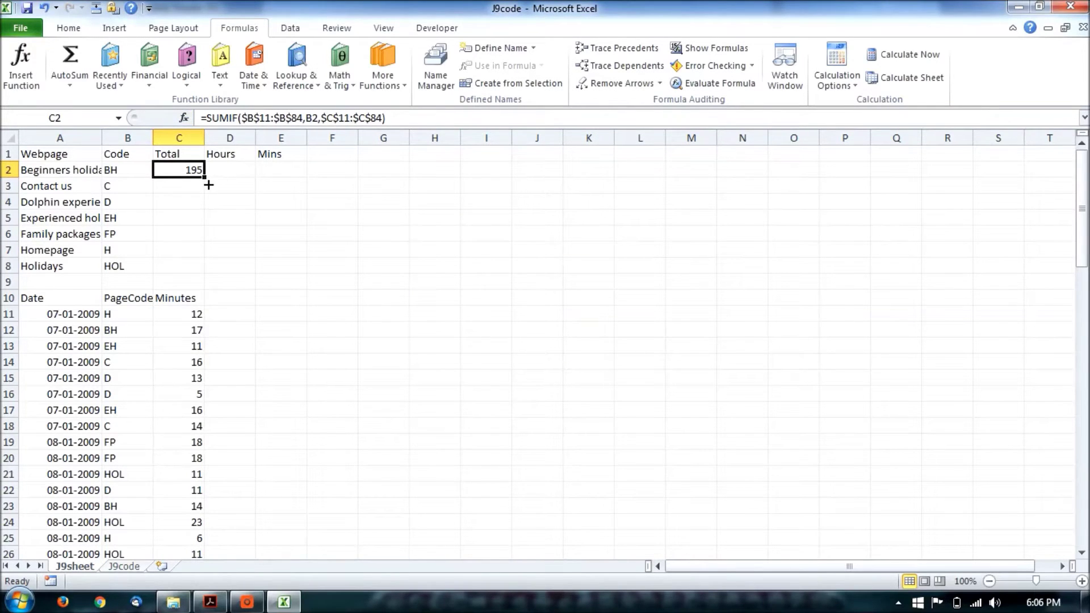
pyautogui.moveTo(208, 184); pyautogui.dragTo(213, 281)
pyautogui.press('Right')
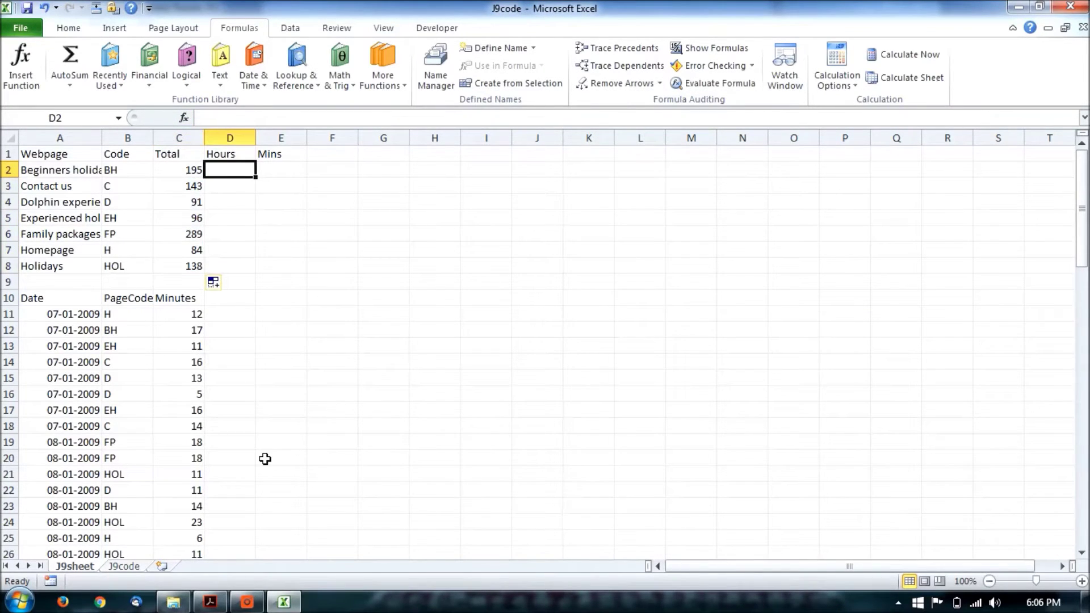
pyautogui.click(211, 601)
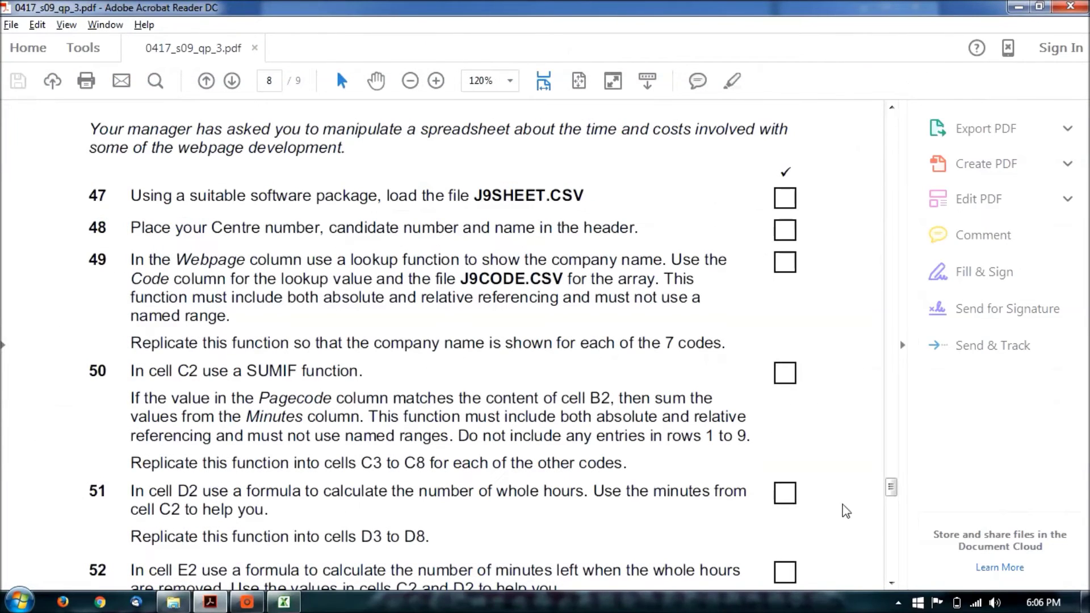
pyautogui.click(891, 583)
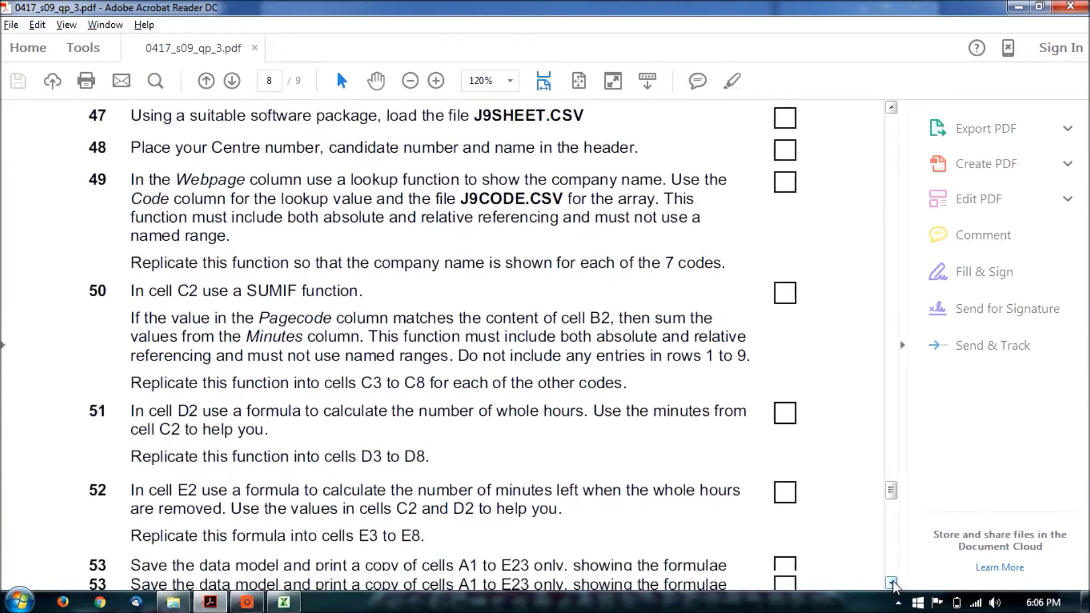
pyautogui.click(892, 583)
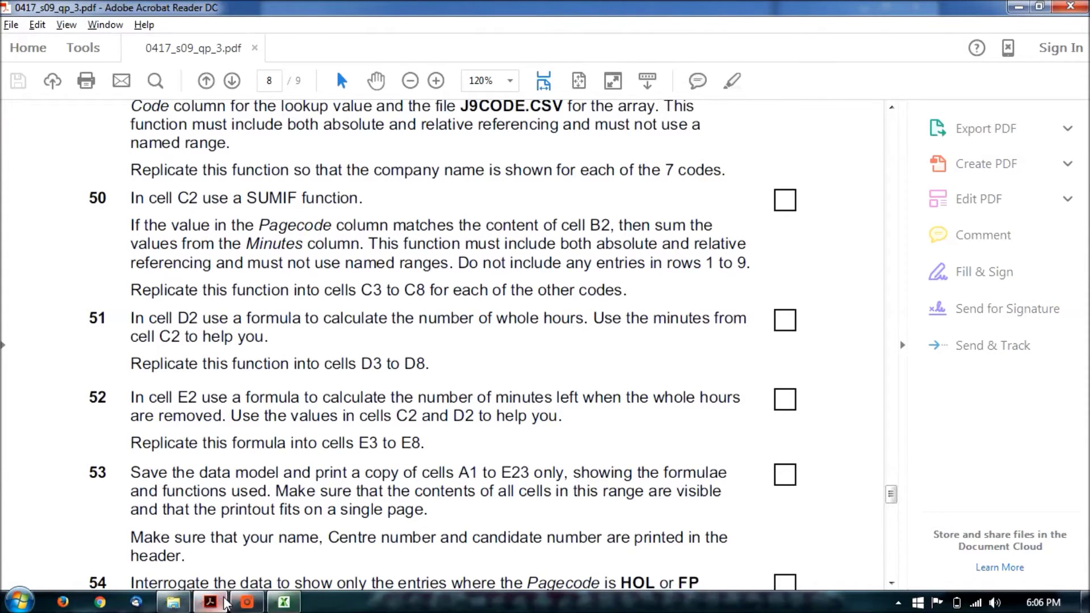
pyautogui.click(225, 603)
pyautogui.rightClick(226, 604)
pyautogui.click(285, 602)
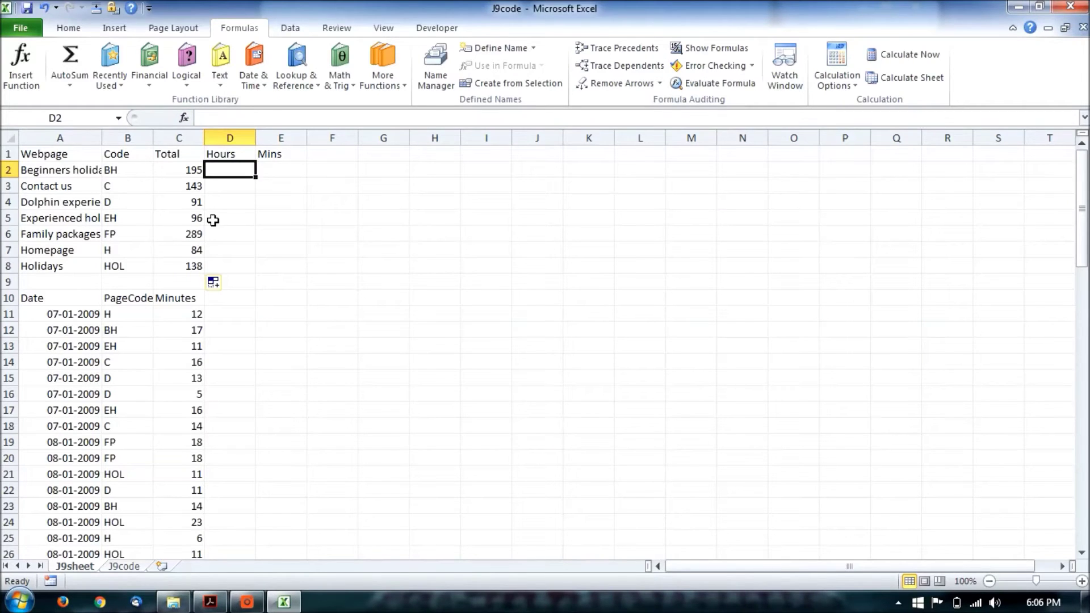
pyautogui.write('=')
# - Enter =INT(C2/60) in D2 and fill it down to D8
pyautogui.click(193, 171)
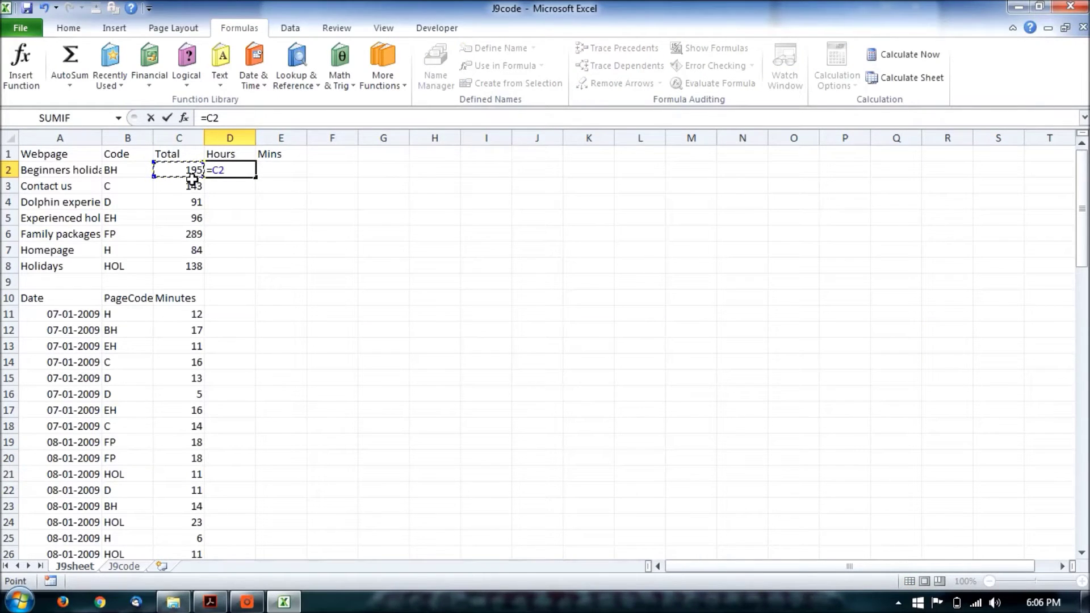
pyautogui.write('/60')
pyautogui.press('Return')
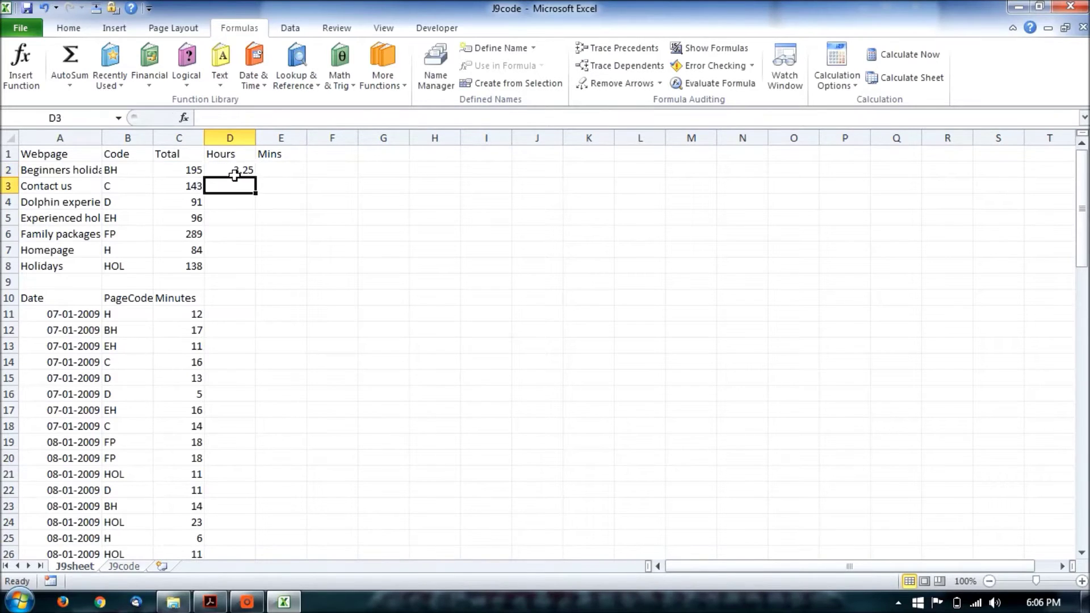
pyautogui.click(234, 174)
pyautogui.doubleClick(234, 174)
pyautogui.write('i')
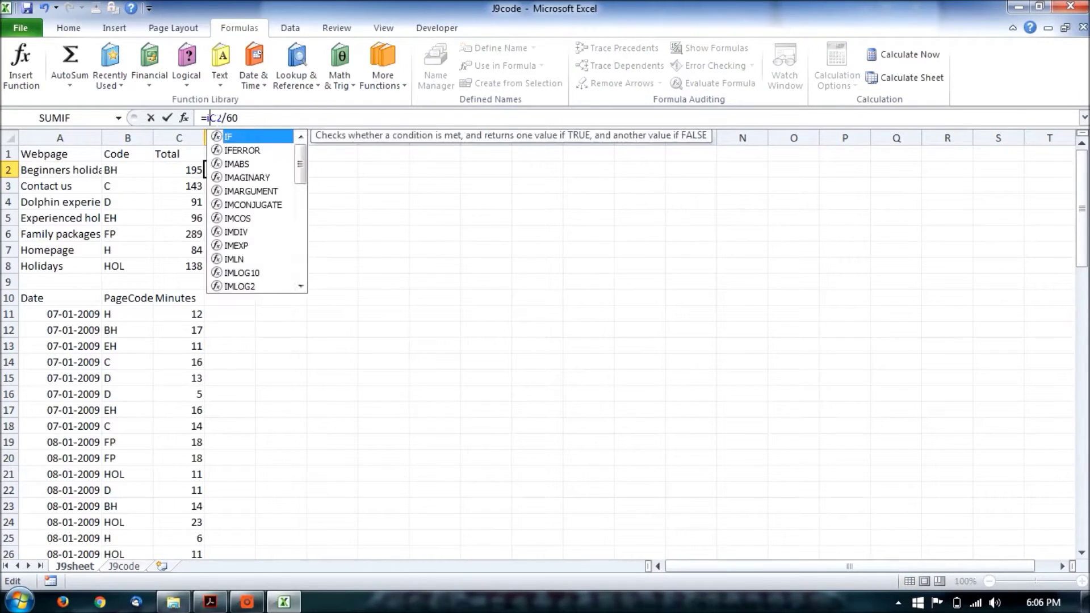
pyautogui.write('nt(')
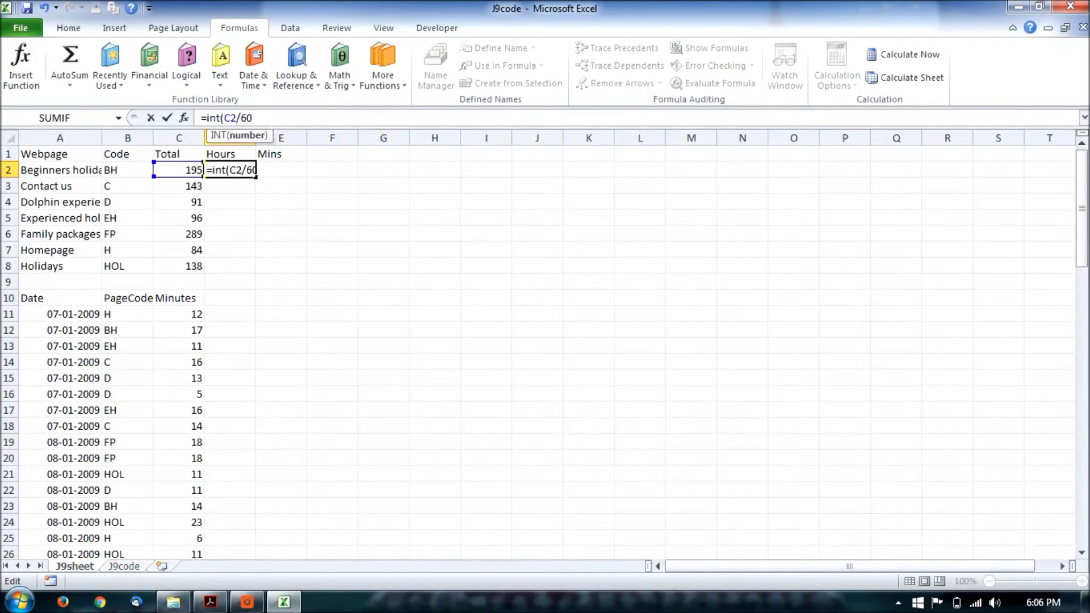
pyautogui.press('Return')
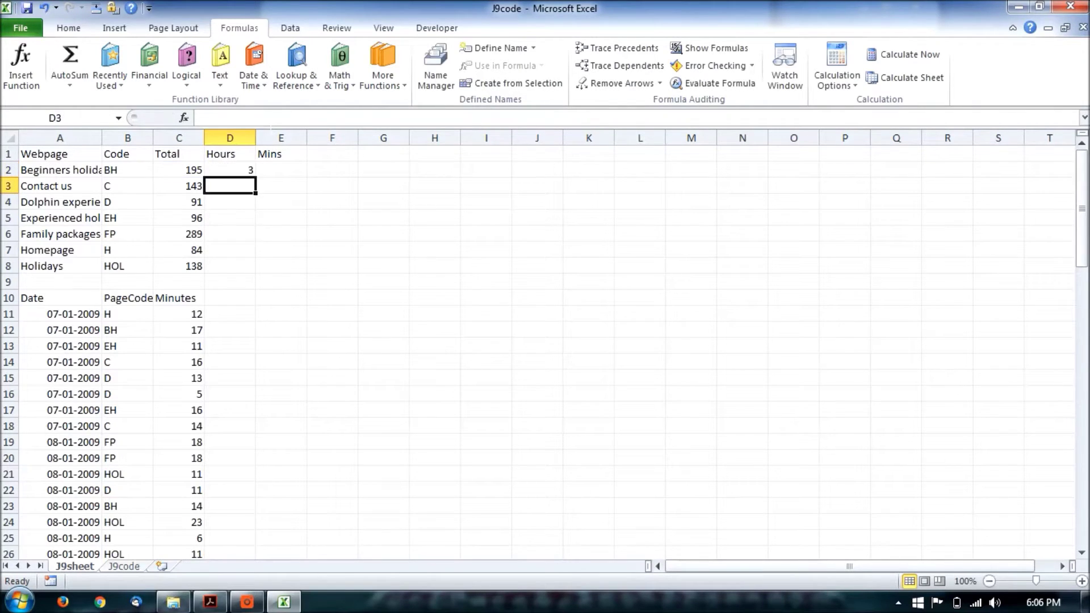
pyautogui.press('Up')
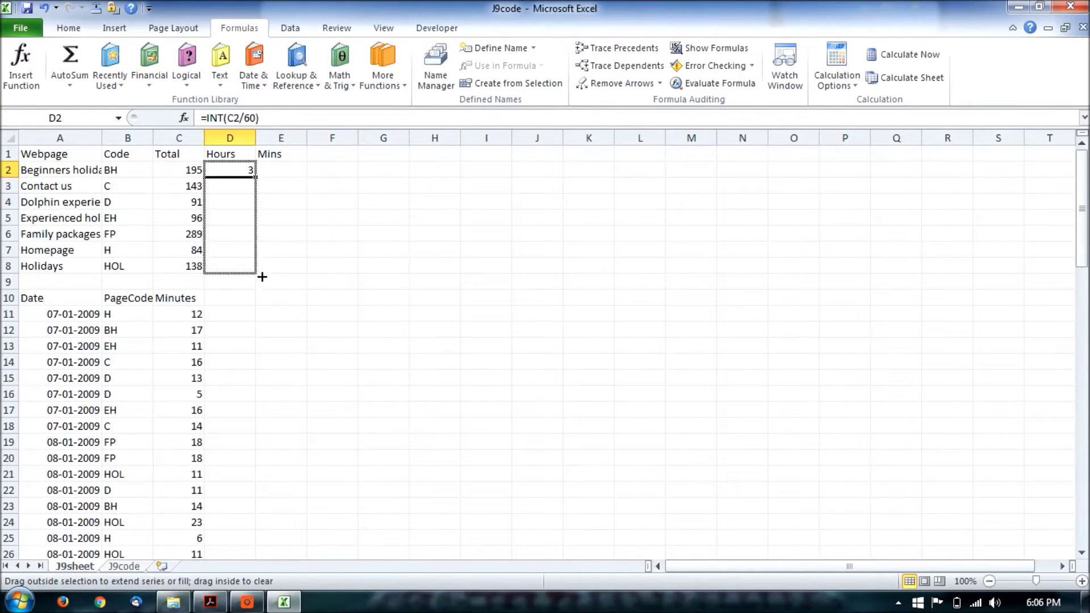
pyautogui.moveTo(261, 188); pyautogui.dragTo(261, 274)
# - Select E2 and review the task instructions before returning to the worksheet
pyautogui.click(280, 175)
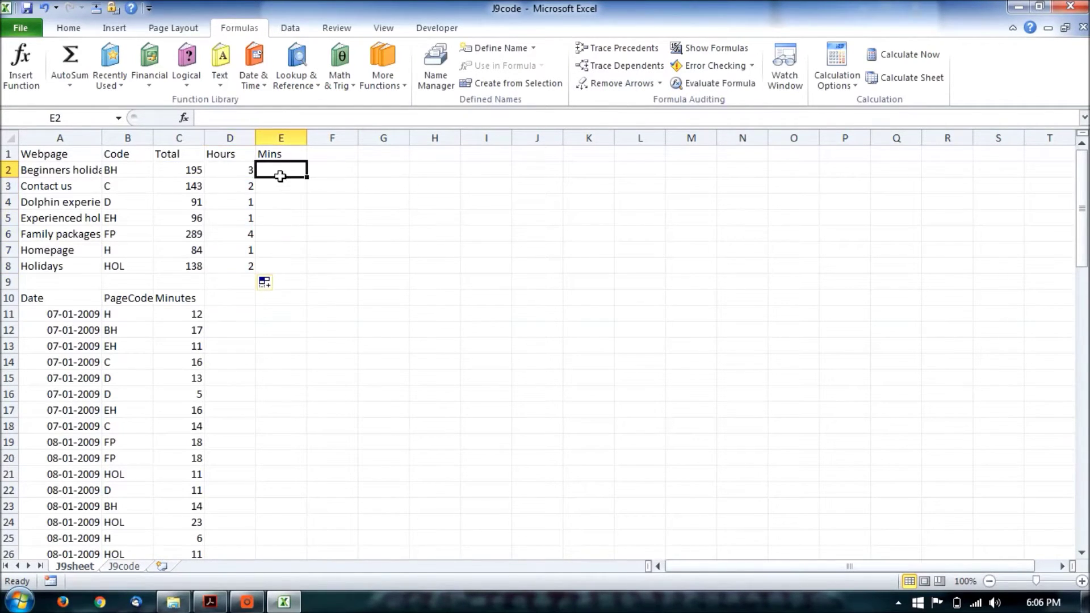
pyautogui.click(210, 602)
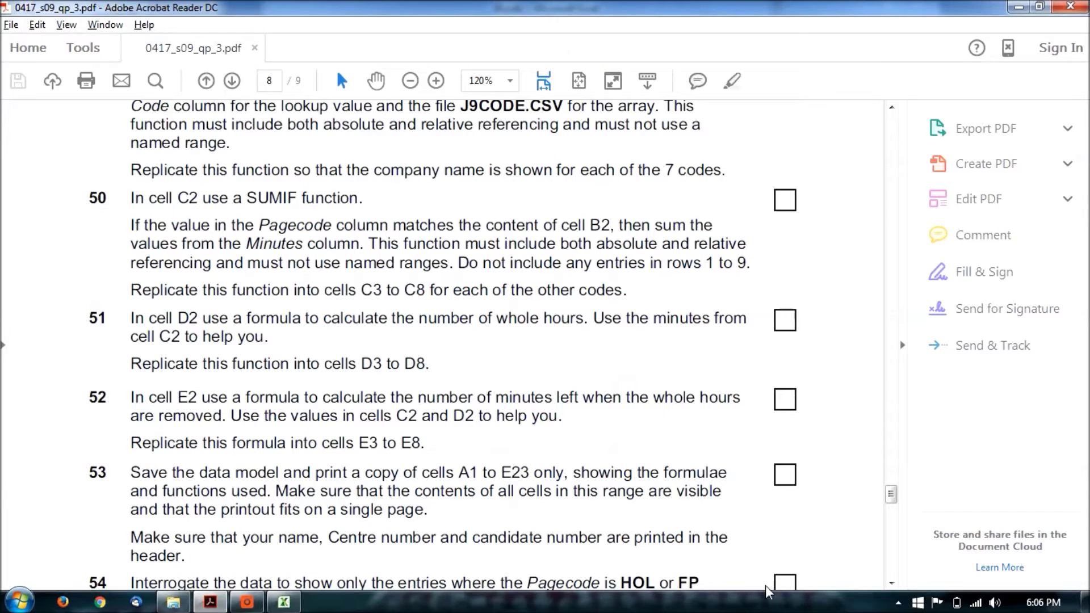
pyautogui.scroll(-1, 891, 582)
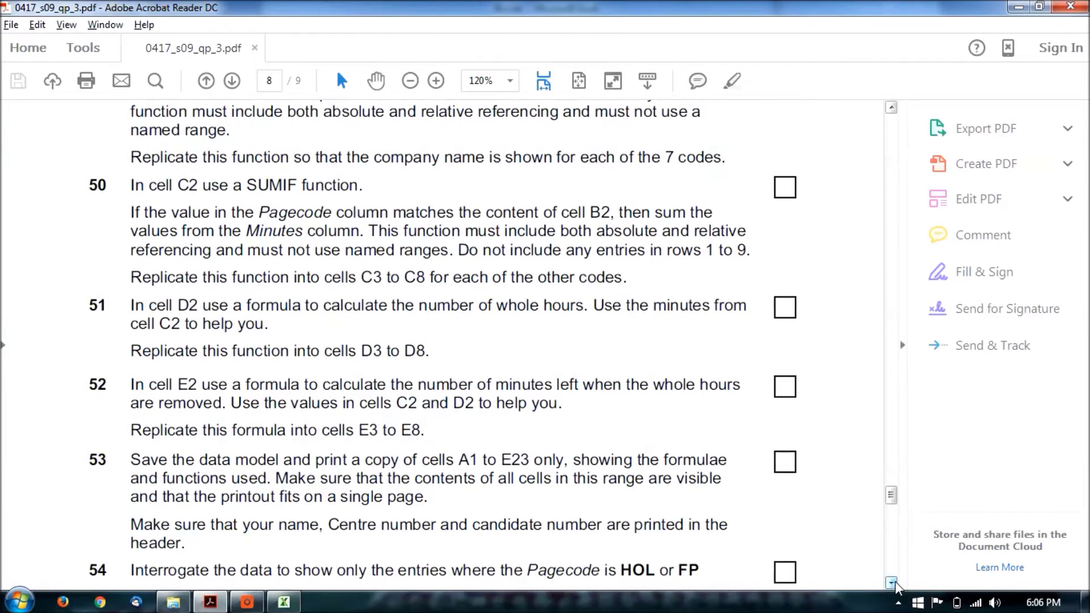
pyautogui.scroll(-2, 891, 583)
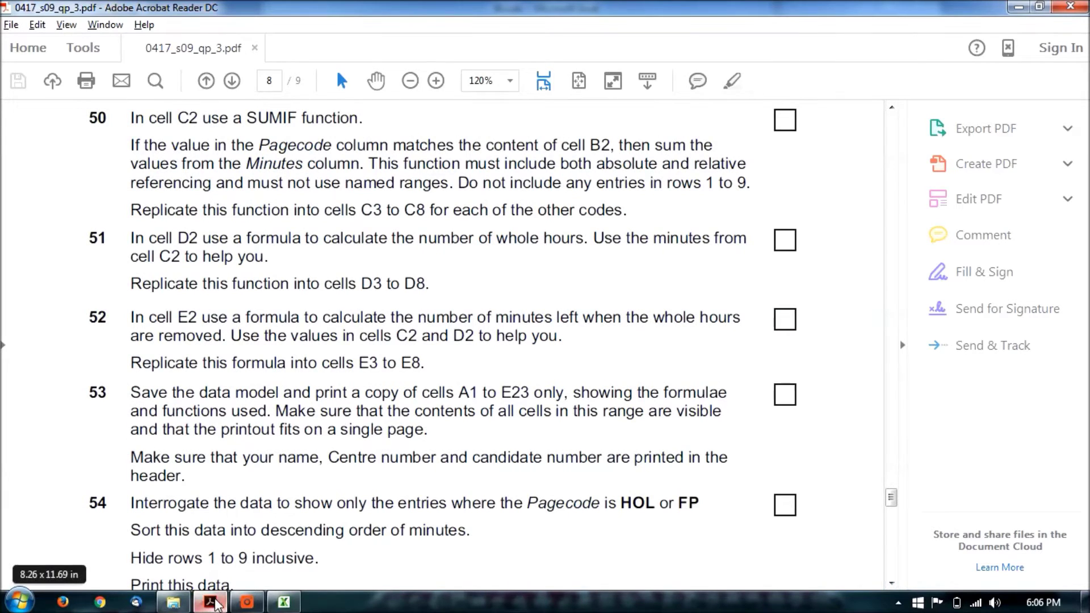
pyautogui.click(284, 603)
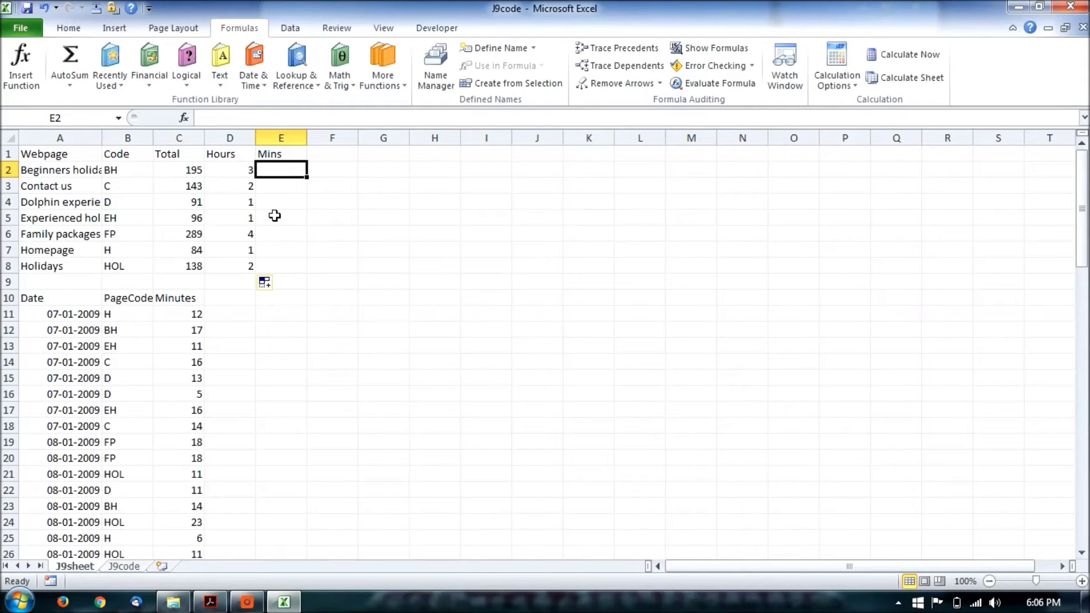
pyautogui.write('=')
# - Enter =C2-(D2*60) in E2, fill it down to E8, then return to the question paper
pyautogui.click(202, 172)
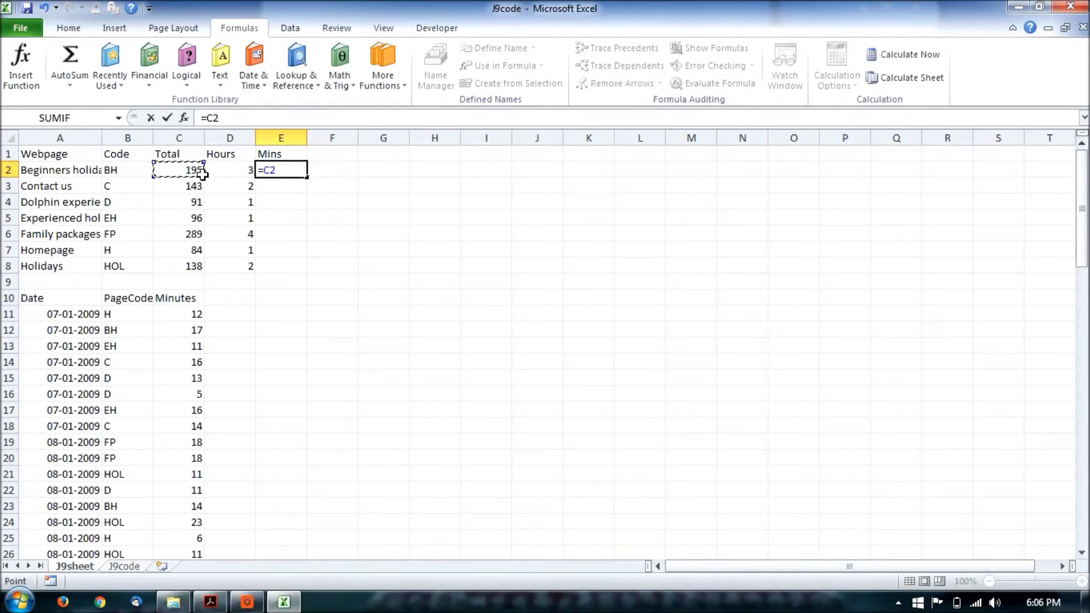
pyautogui.write('-(')
pyautogui.click(247, 176)
pyautogui.write('*')
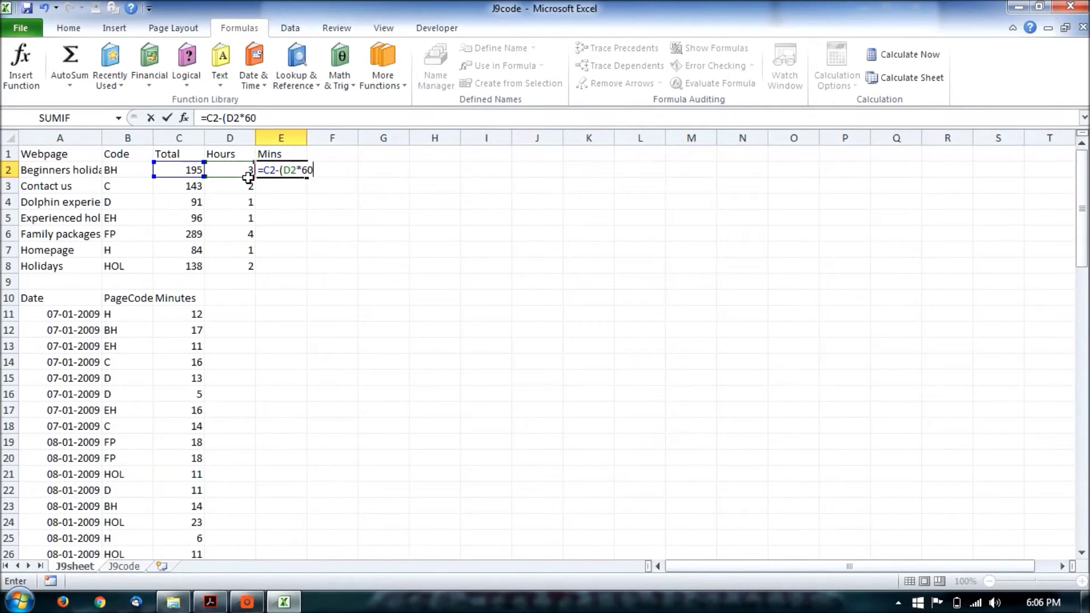
pyautogui.press('Return')
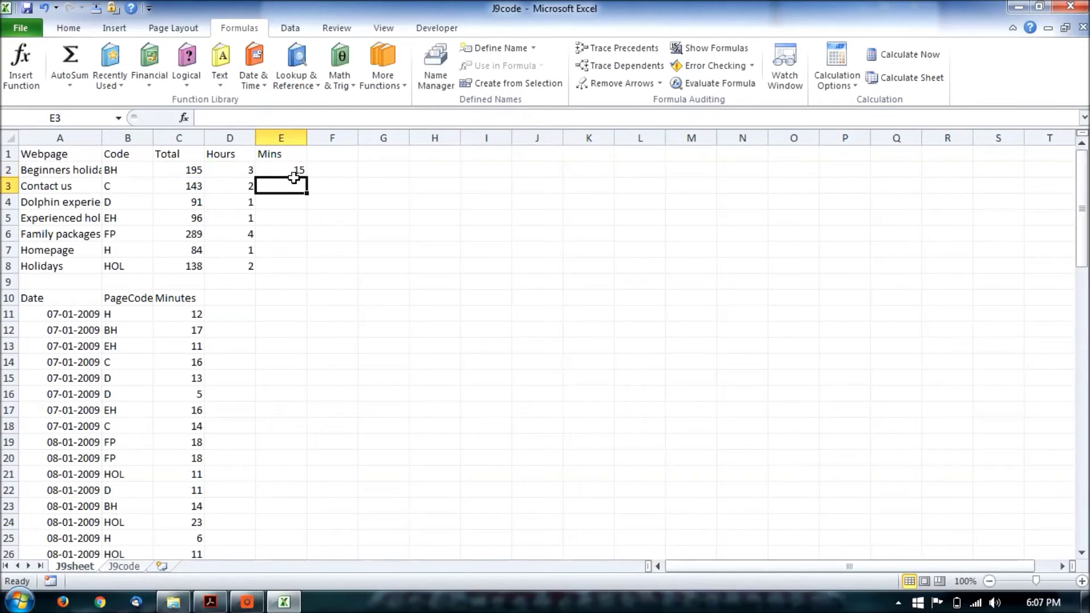
pyautogui.click(299, 177)
pyautogui.moveTo(311, 183); pyautogui.dragTo(311, 278)
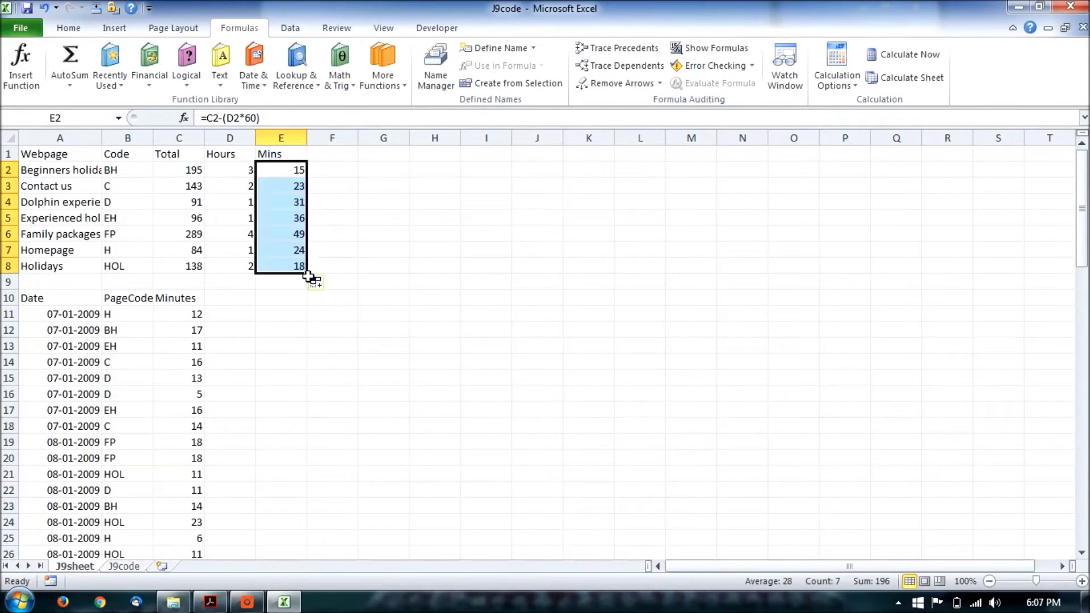
pyautogui.click(217, 604)
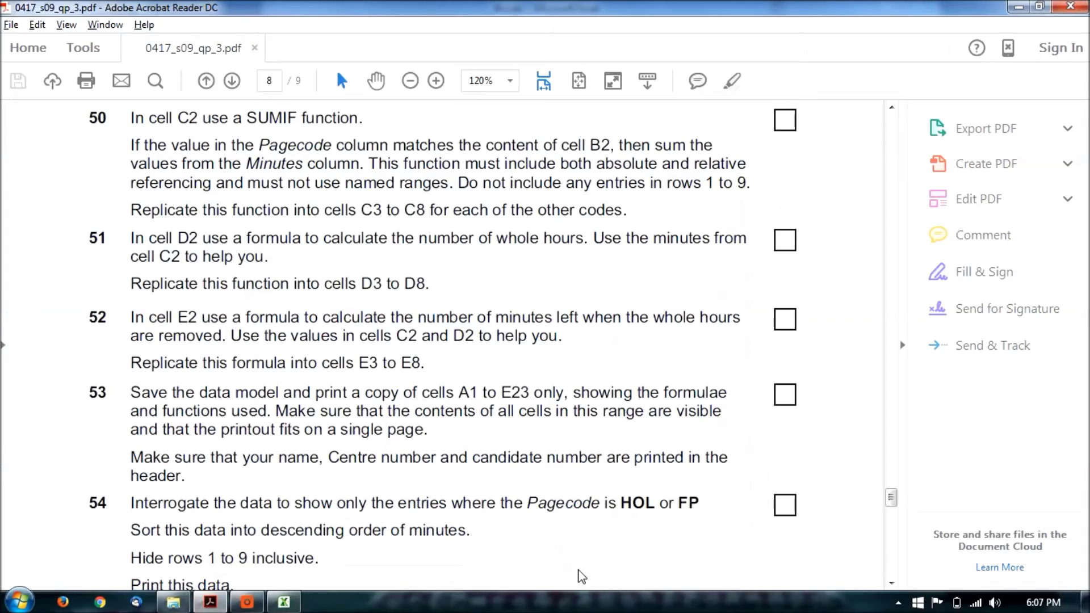
# - Read tasks 53–54 on saving, printing and filtering, then return to Excel
pyautogui.click(891, 582)
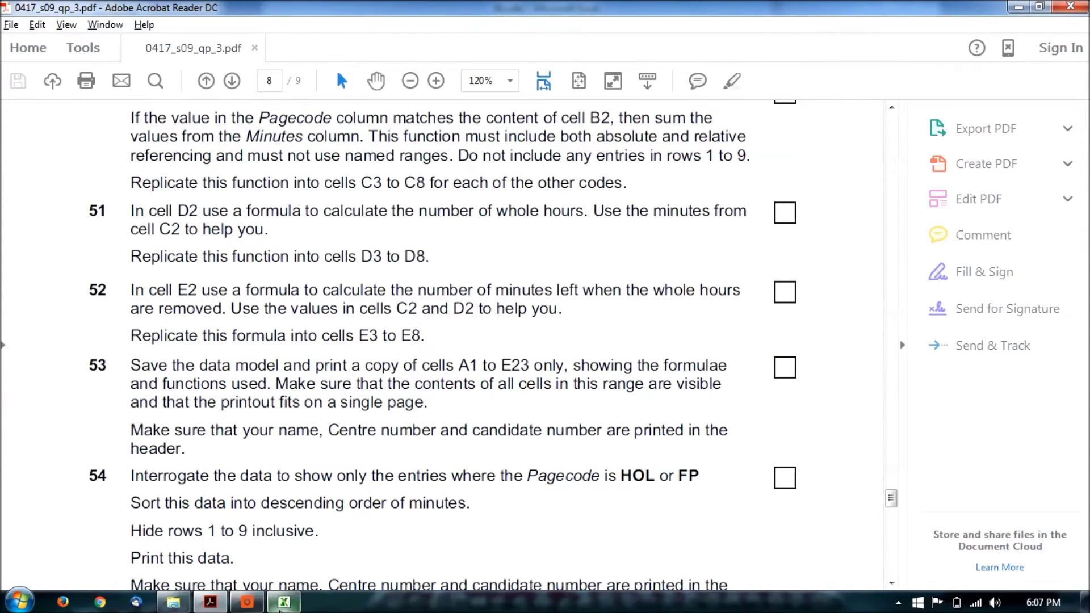
pyautogui.click(284, 602)
pyautogui.click(115, 27)
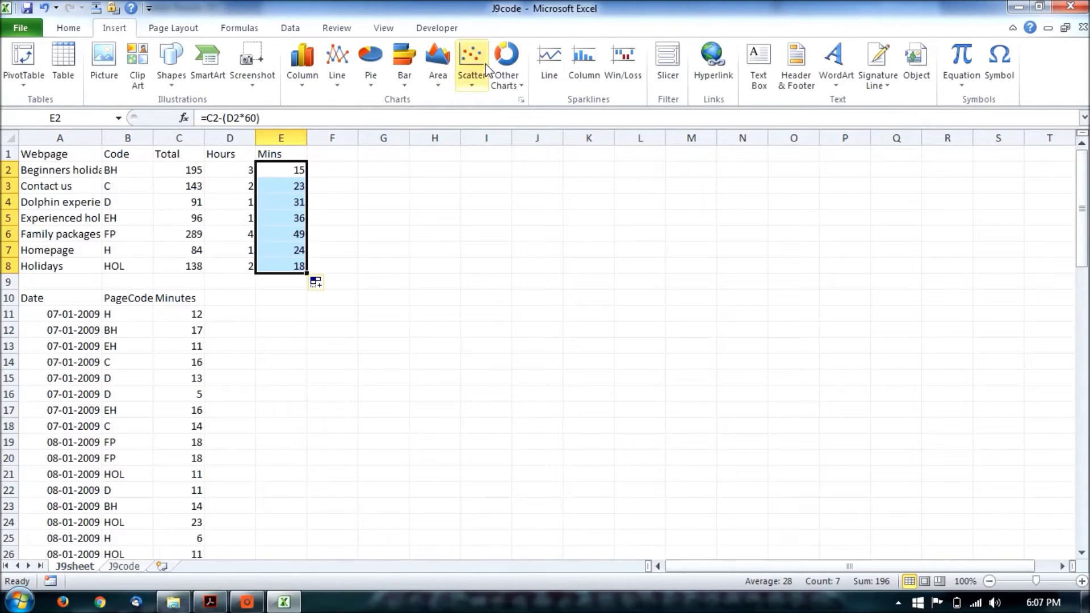
# - Add a page header with 123 on the left, 456 centred and the candidate's name on the right
pyautogui.click(796, 75)
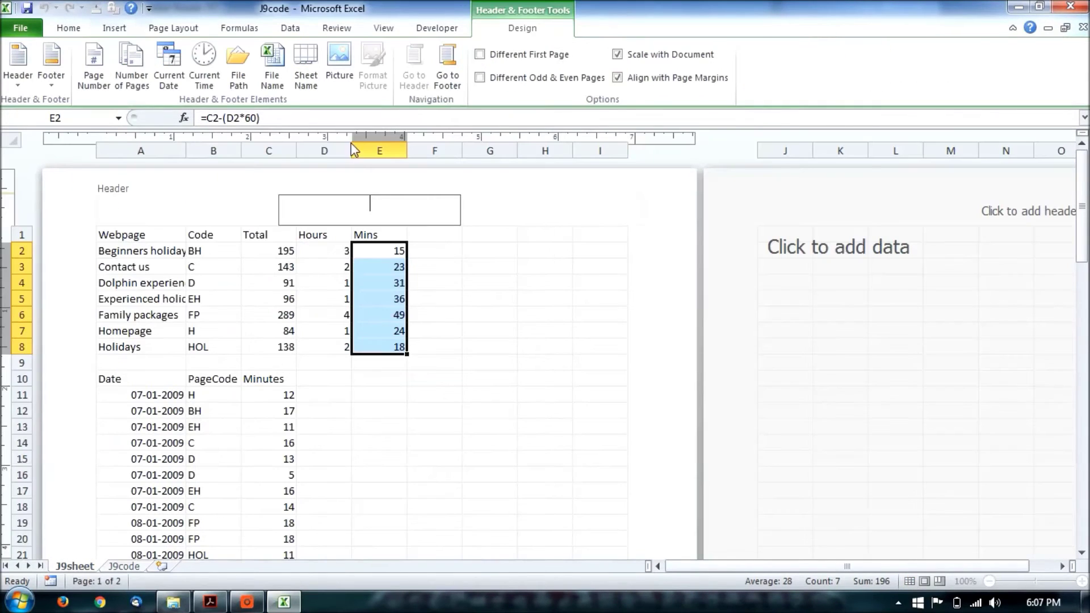
pyautogui.click(248, 212)
pyautogui.write('123')
pyautogui.click(324, 208)
pyautogui.press('Tab')
pyautogui.write('VICTOR')
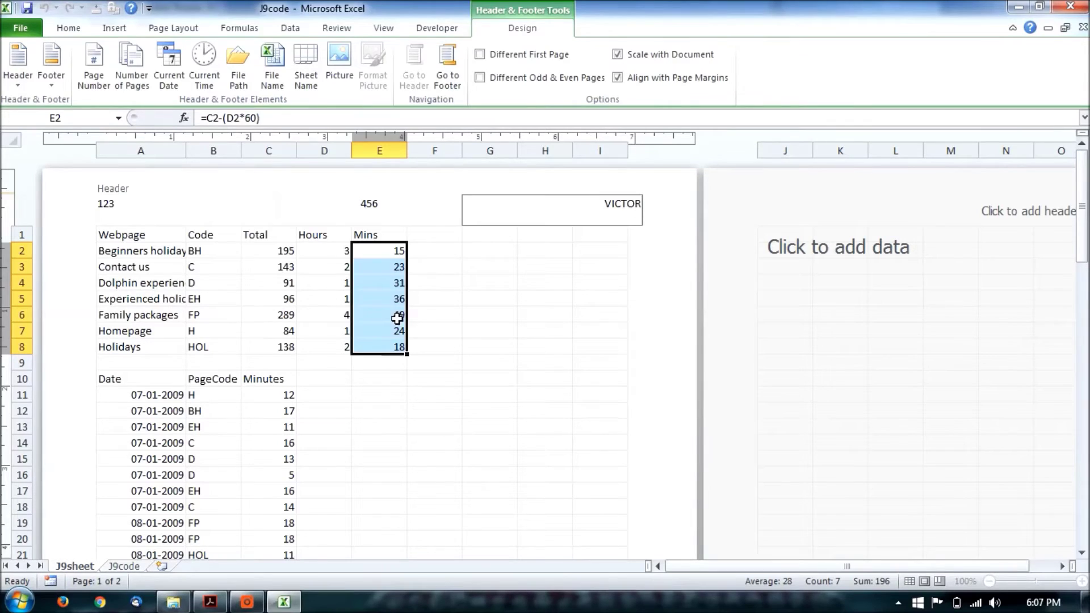
pyautogui.click(426, 378)
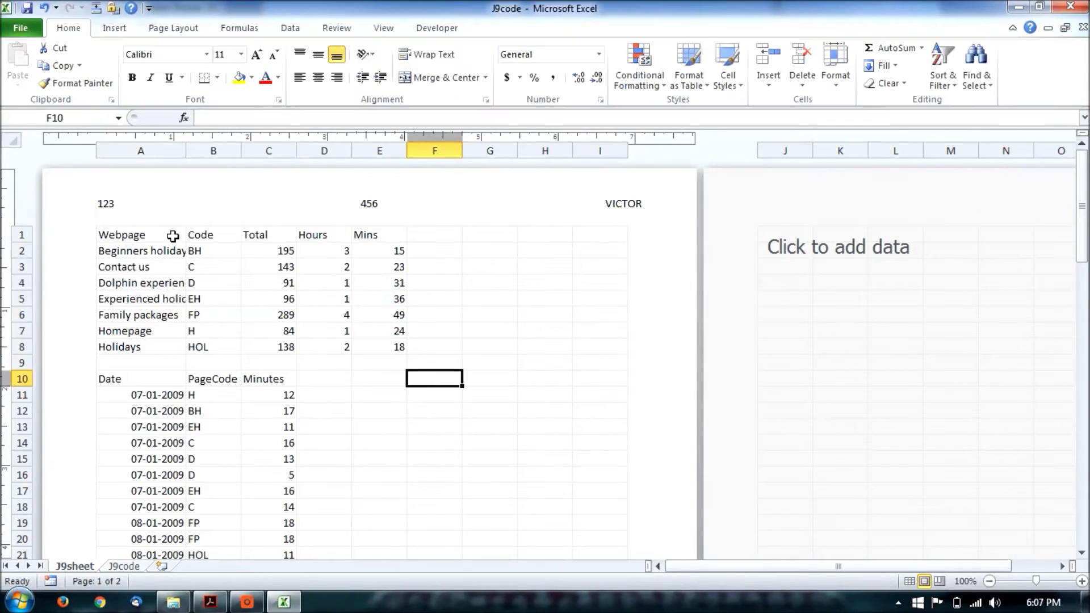
# - Show formulas, fit columns A–E to their VLOOKUP and SUMIF formulas, and select A1:E23
pyautogui.click(239, 28)
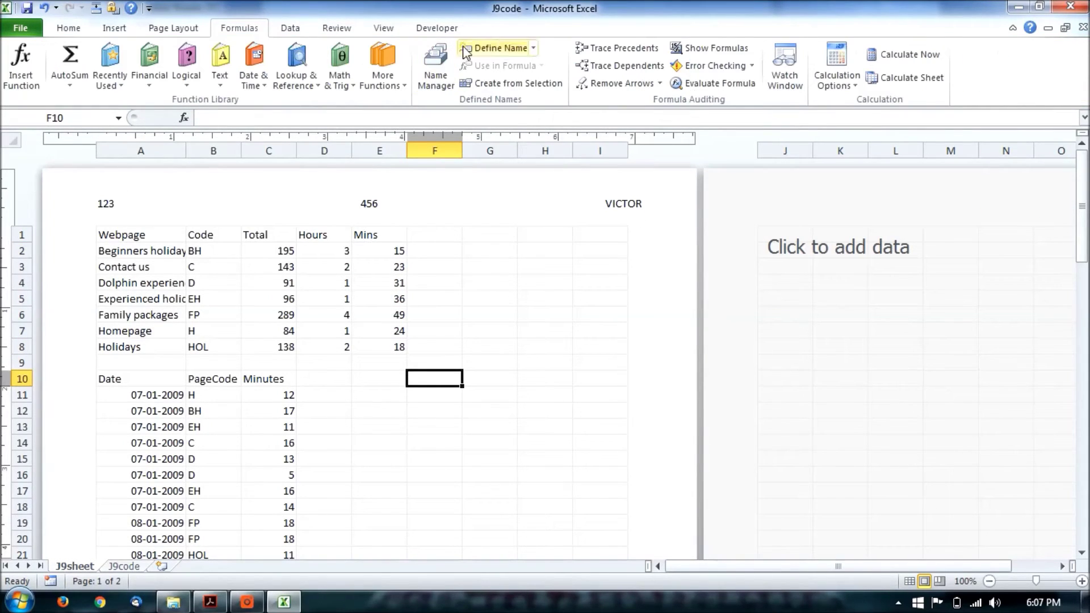
pyautogui.click(714, 48)
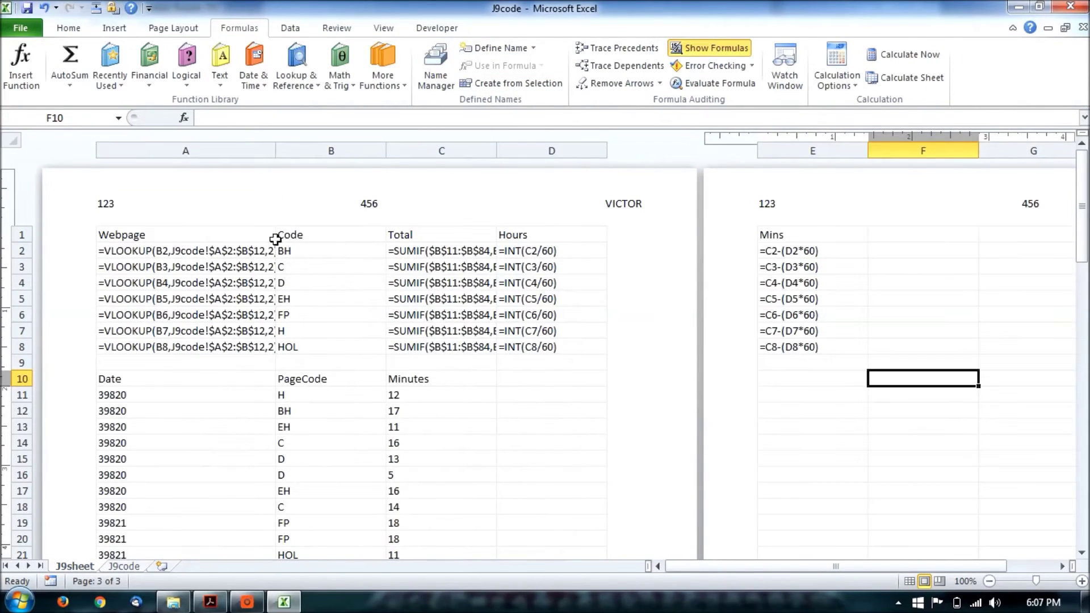
pyautogui.moveTo(274, 151); pyautogui.dragTo(301, 151)
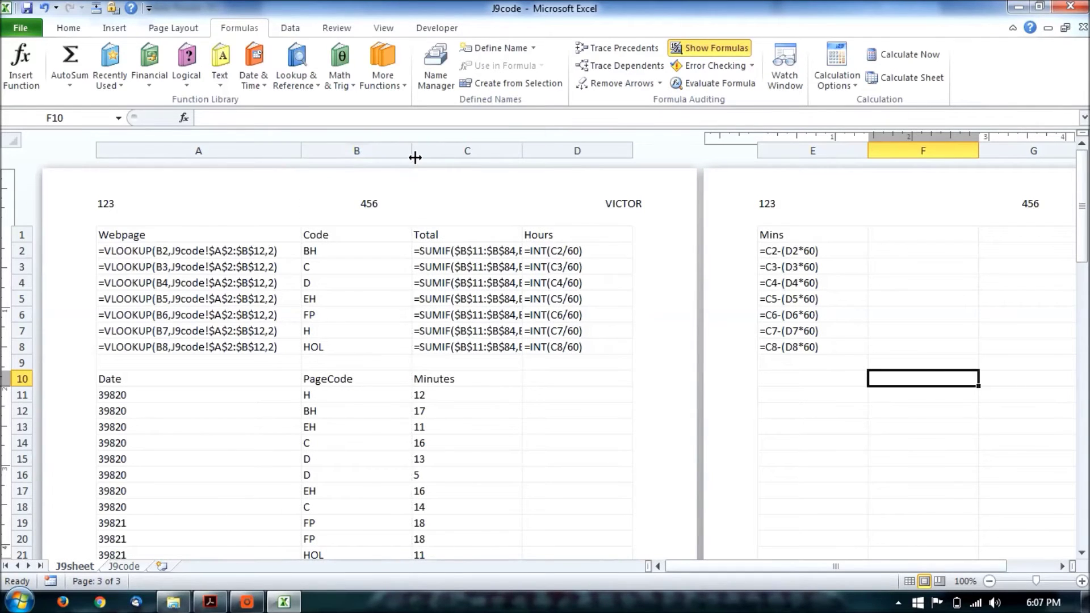
pyautogui.moveTo(415, 156); pyautogui.dragTo(362, 151)
pyautogui.moveTo(475, 151); pyautogui.dragTo(574, 151)
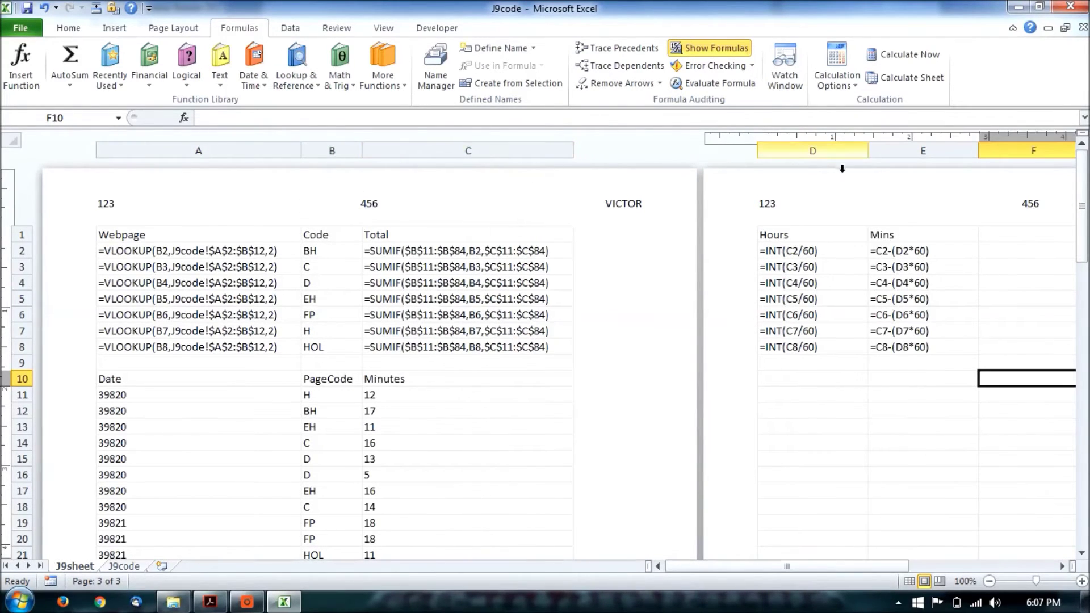
pyautogui.moveTo(868, 156); pyautogui.dragTo(828, 157)
pyautogui.moveTo(939, 157); pyautogui.dragTo(898, 157)
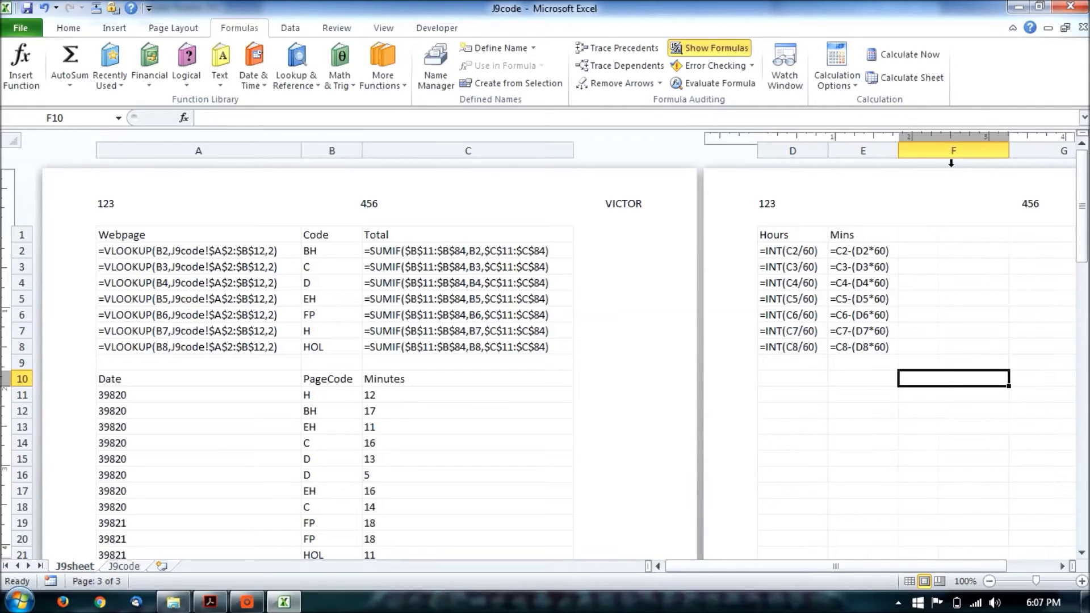
pyautogui.moveTo(245, 238)
pyautogui.mouseDown()
pyautogui.moveTo(883, 499)
pyautogui.moveTo(882, 415)
pyautogui.mouseUp()
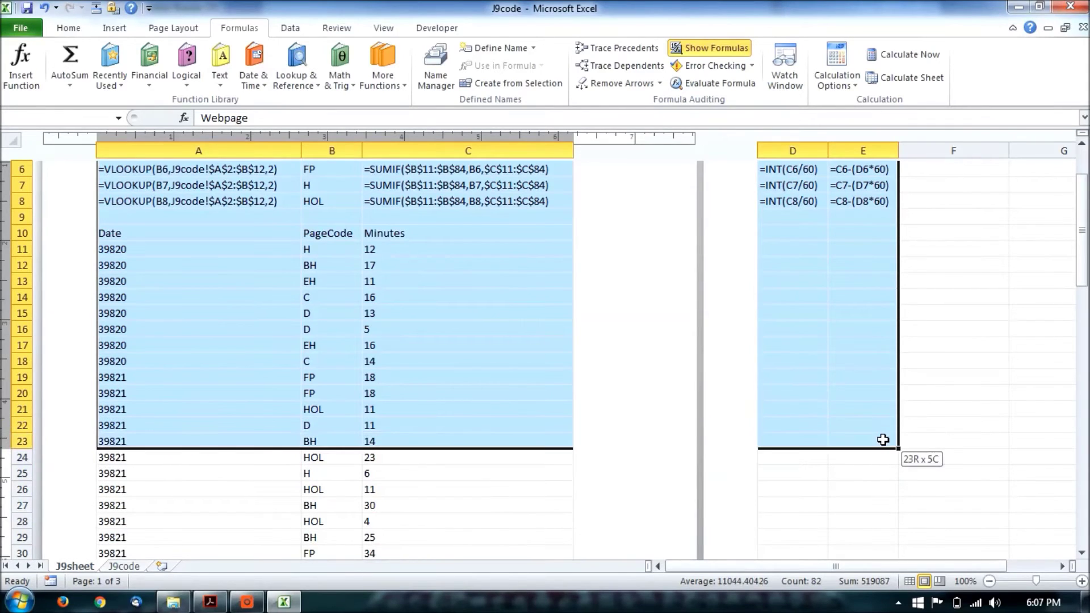
pyautogui.moveTo(882, 416); pyautogui.dragTo(883, 442)
# - Set the page to landscape and set printing to the selected A1:E23 range only
pyautogui.click(153, 31)
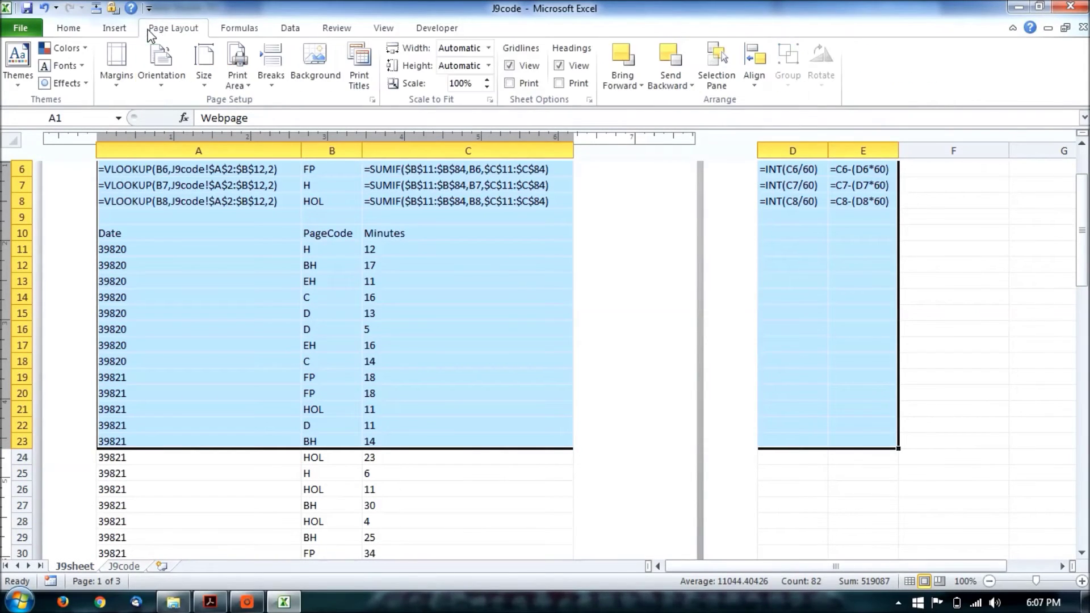
pyautogui.click(162, 85)
pyautogui.click(205, 145)
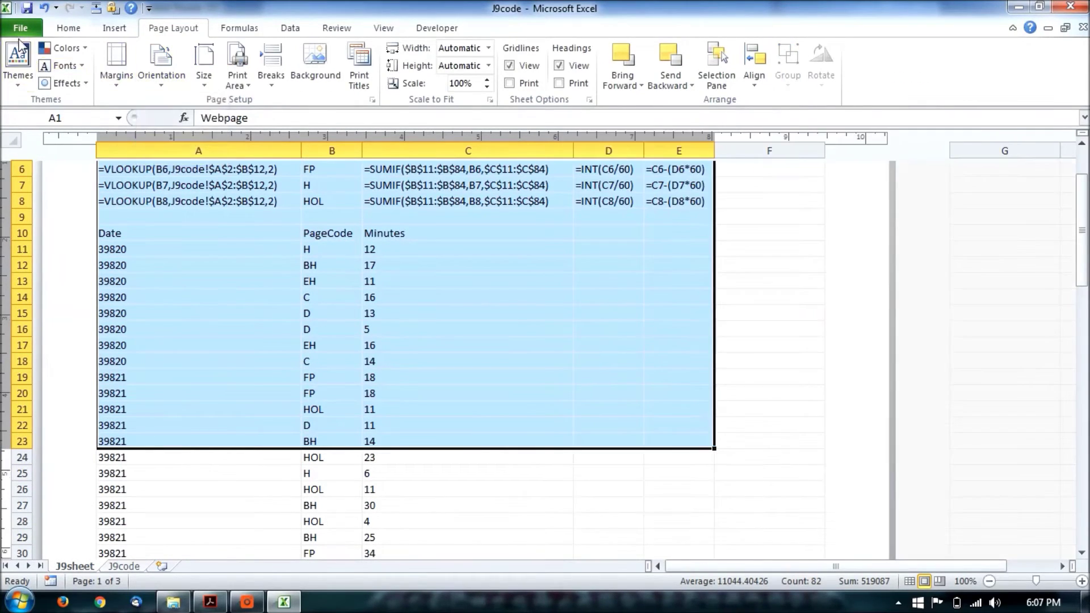
pyautogui.click(18, 26)
pyautogui.click(73, 249)
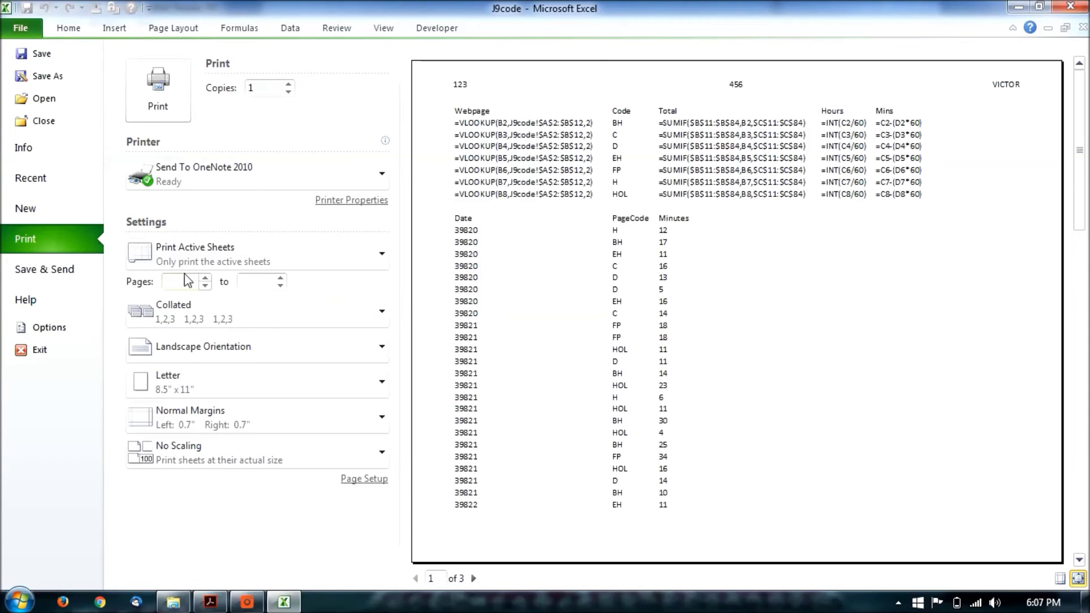
pyautogui.click(200, 256)
pyautogui.click(235, 350)
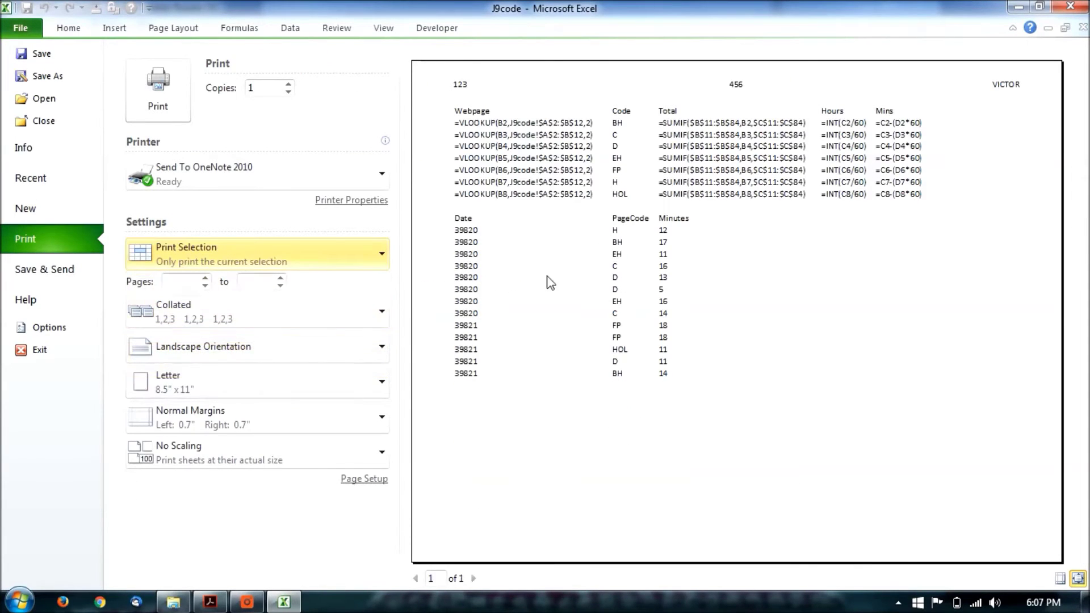
pyautogui.click(70, 31)
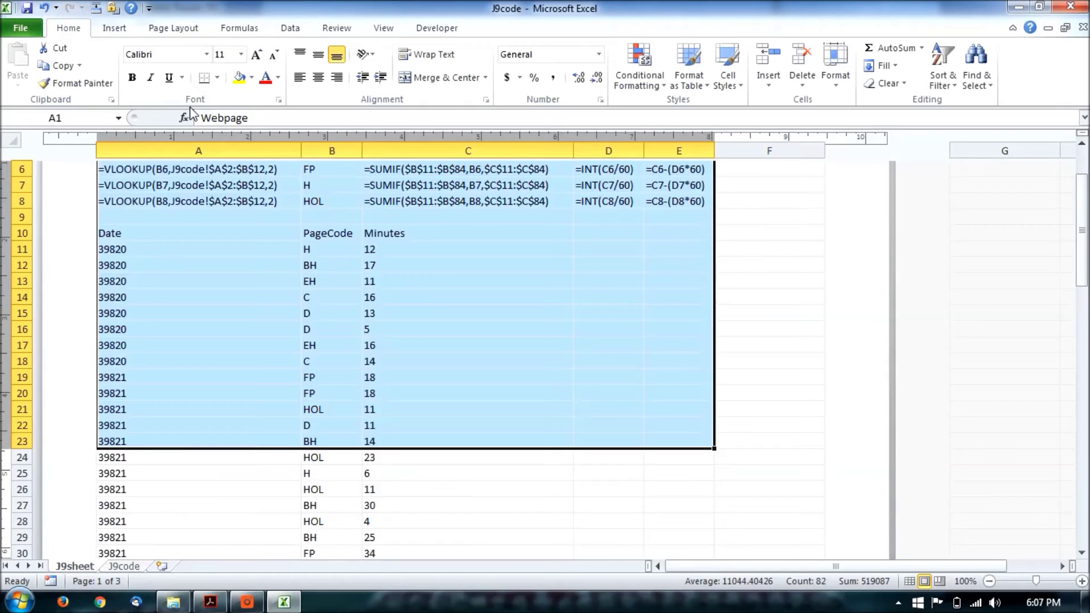
# - Add All Borders to the selection, then switch back to showing calculated values
pyautogui.click(217, 77)
pyautogui.click(242, 206)
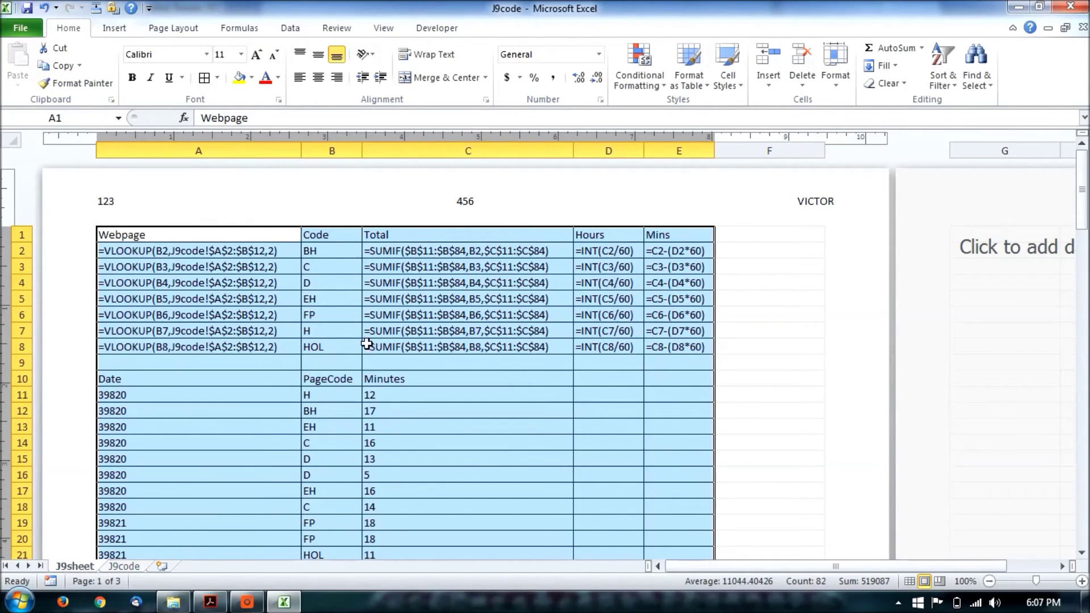
pyautogui.click(290, 27)
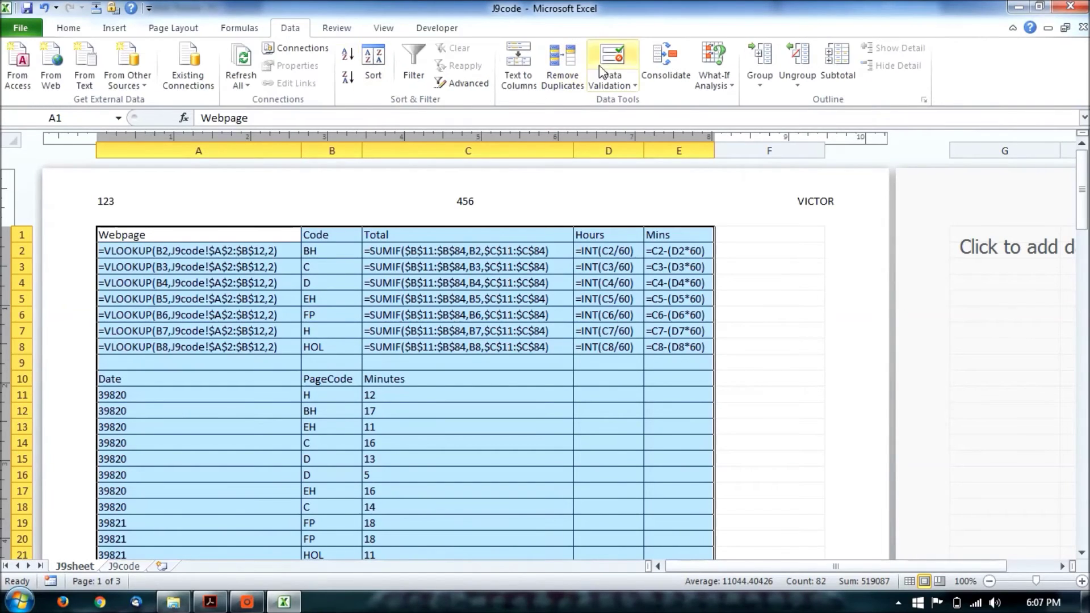
pyautogui.click(239, 28)
pyautogui.click(696, 49)
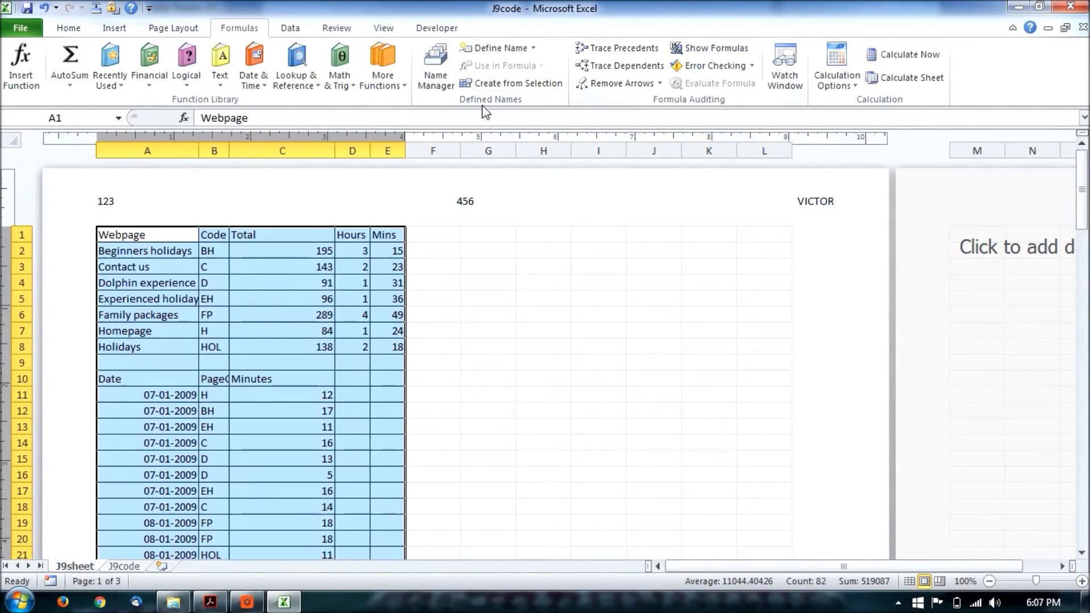
# - Apply No Border to the table and bring the exam paper to the front
pyautogui.click(68, 27)
pyautogui.click(218, 78)
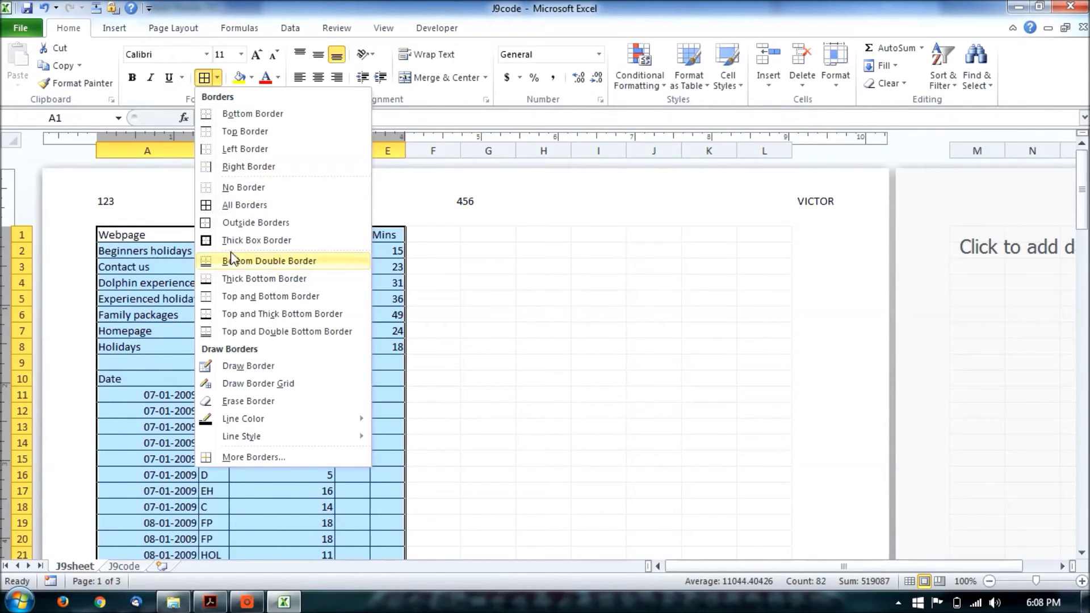
pyautogui.click(228, 186)
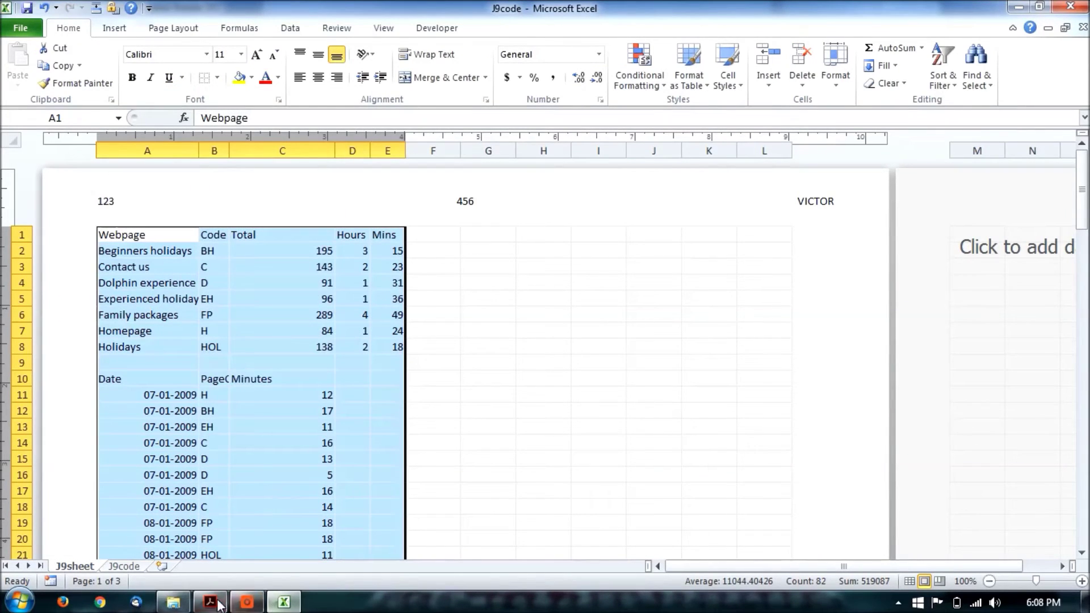
pyautogui.moveTo(210, 601)
pyautogui.click(222, 576)
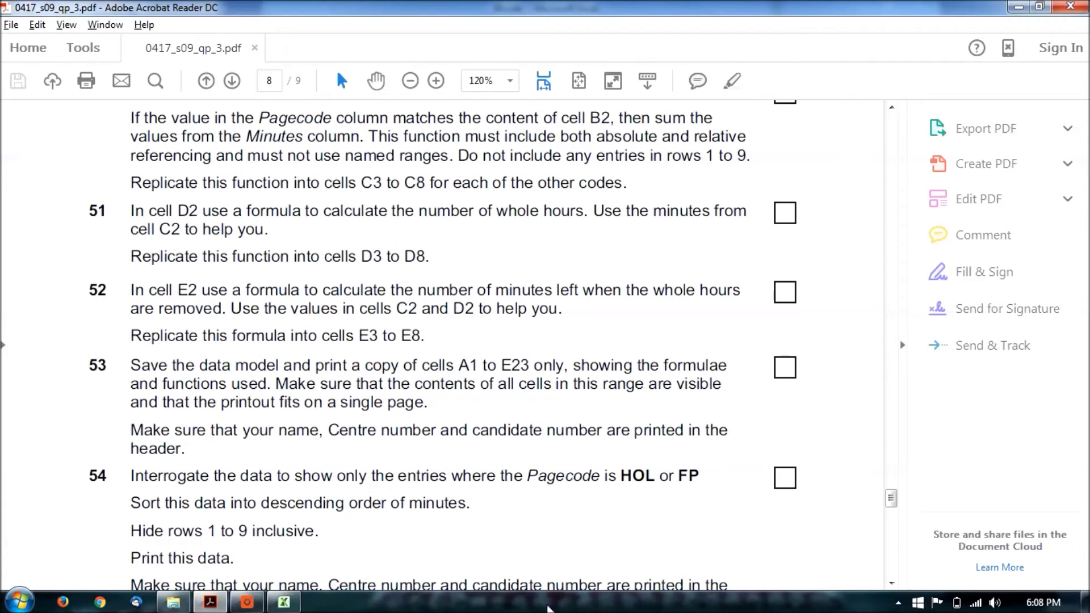
pyautogui.scroll(-1, 494, 341)
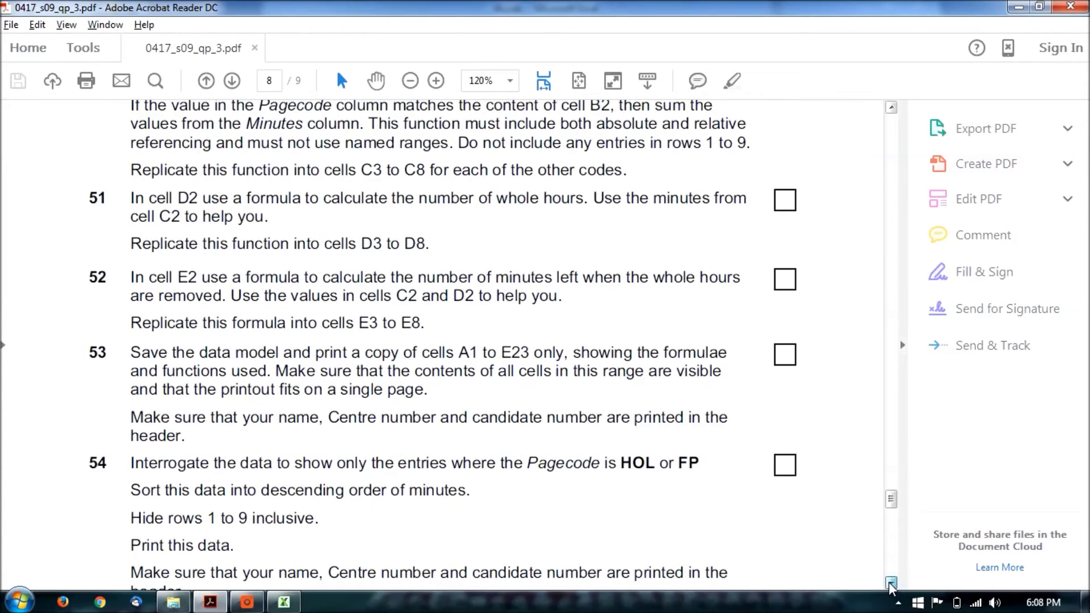
pyautogui.scroll(-1, 493, 341)
pyautogui.scroll(-1, 493, 340)
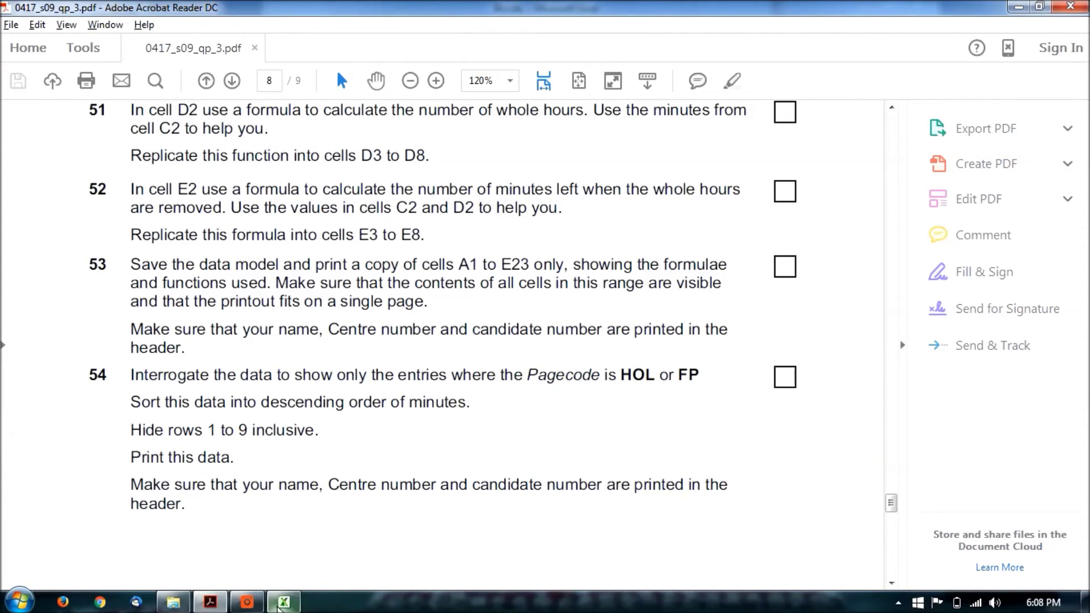
# - After reading task 54 in the exam paper, switch back to Excel's J9sheet
pyautogui.click(284, 602)
# - Hide rows 1–9 and auto-fit column B to the PageCode entries
pyautogui.moveTo(23, 235); pyautogui.dragTo(23, 363)
pyautogui.rightClick(24, 364)
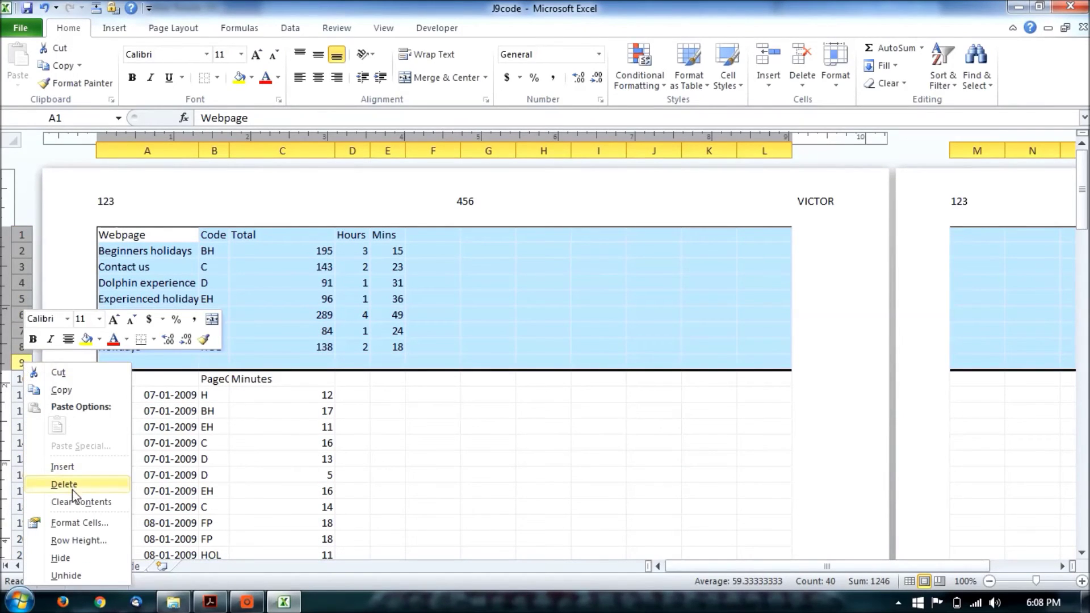
pyautogui.click(78, 560)
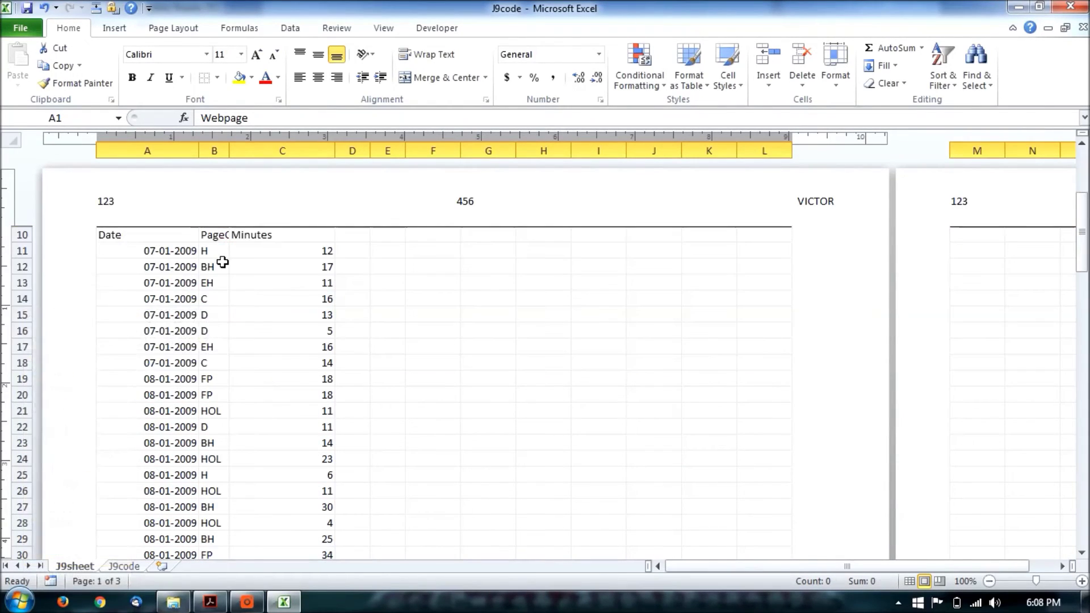
pyautogui.doubleClick(236, 157)
# - Turn on filtering and filter PageCode to show only FP and HOL entries
pyautogui.click(243, 236)
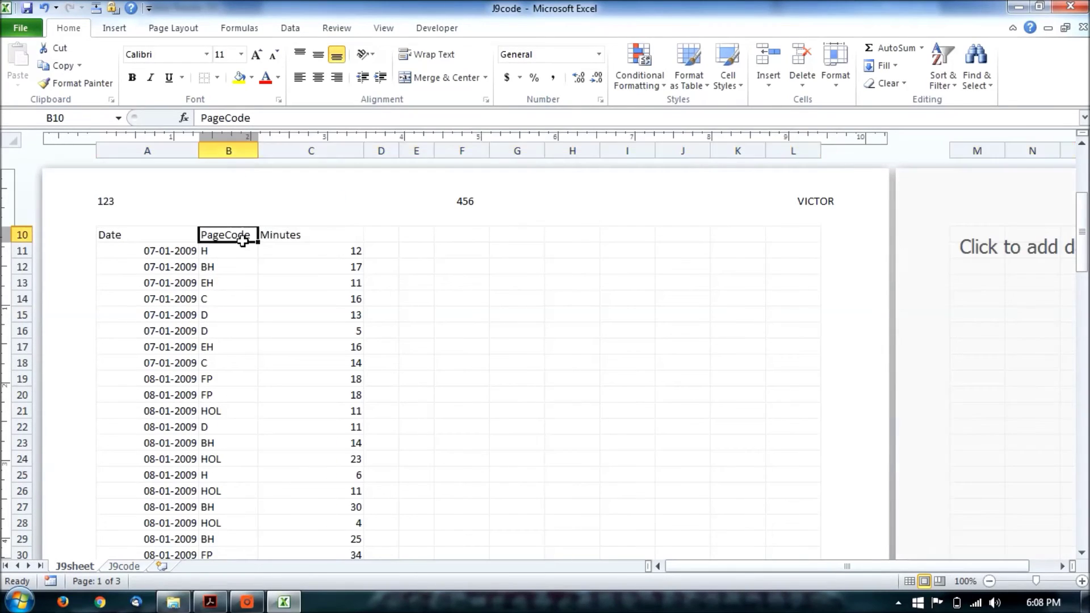
pyautogui.click(283, 28)
pyautogui.click(413, 68)
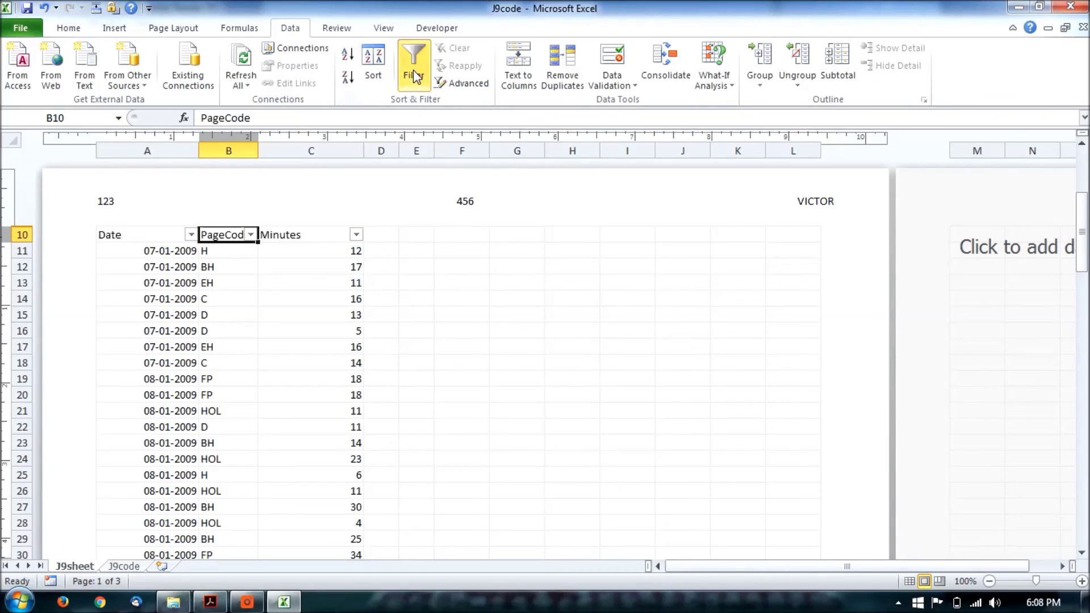
pyautogui.click(251, 234)
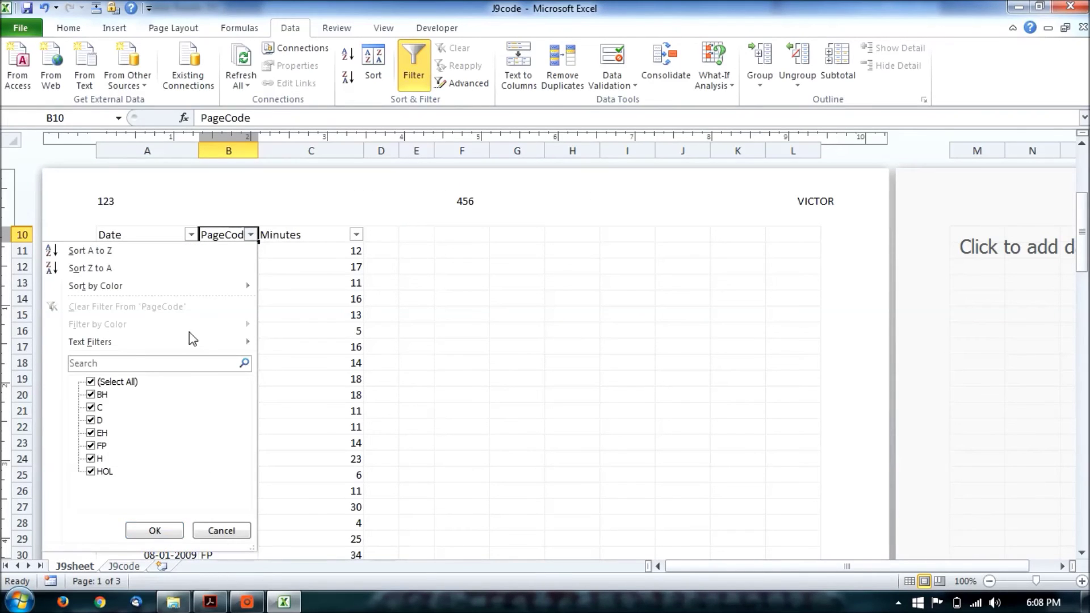
pyautogui.click(94, 383)
pyautogui.click(92, 471)
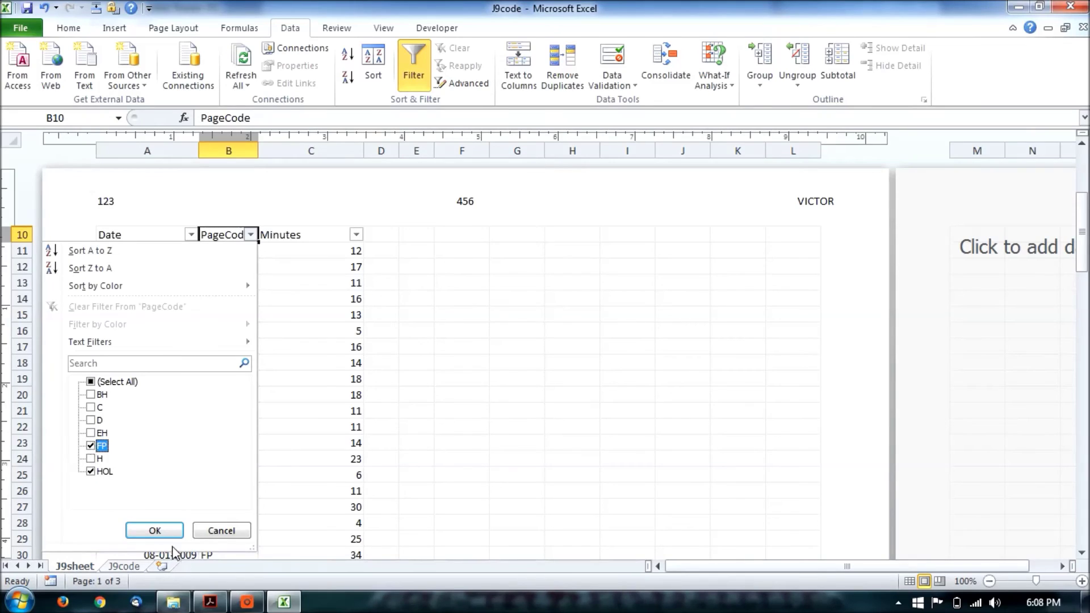
pyautogui.click(157, 530)
# - Sort Minutes from largest to smallest and select the filtered range A10:C83
pyautogui.click(355, 233)
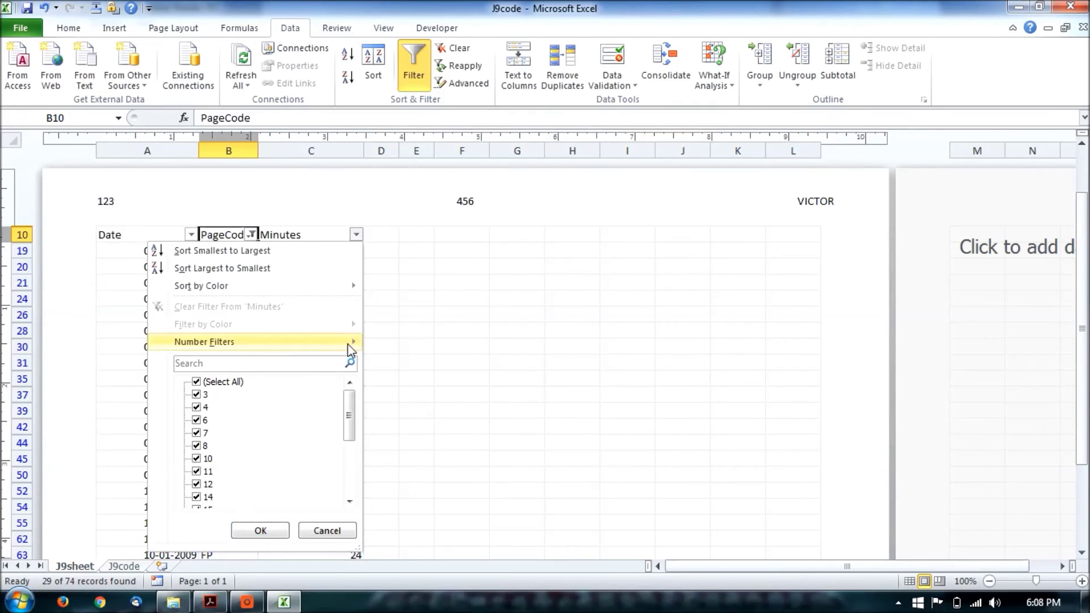
pyautogui.click(260, 270)
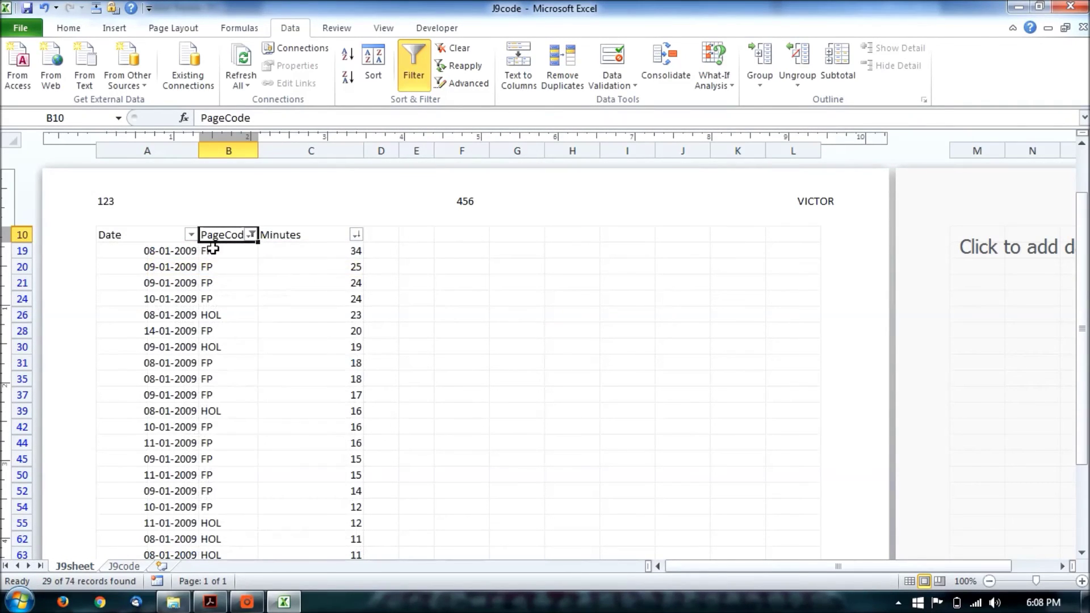
pyautogui.moveTo(160, 241); pyautogui.dragTo(356, 609)
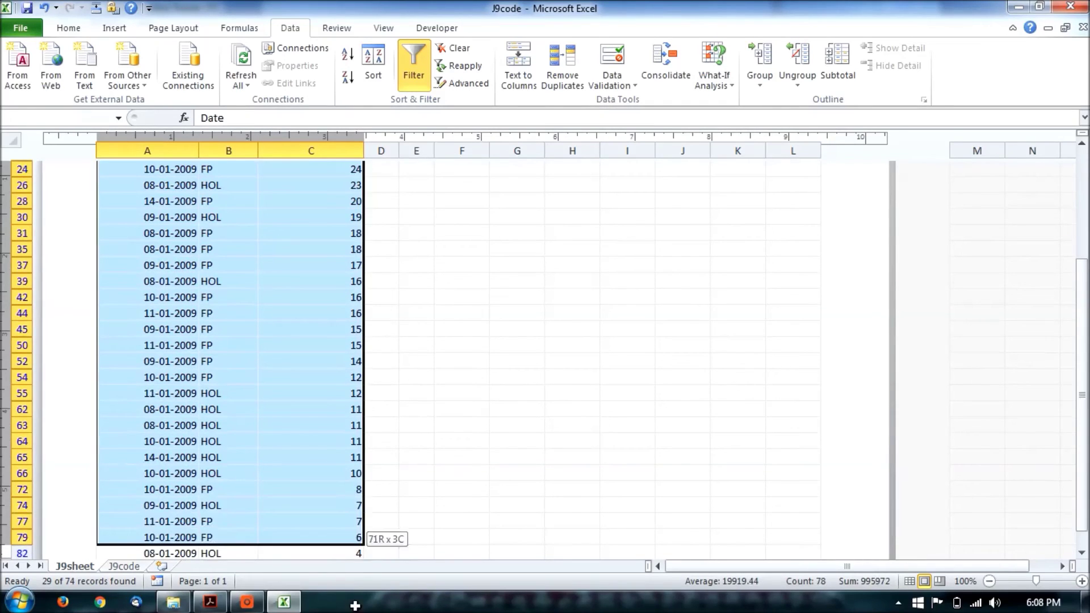
pyautogui.moveTo(355, 610); pyautogui.dragTo(353, 530)
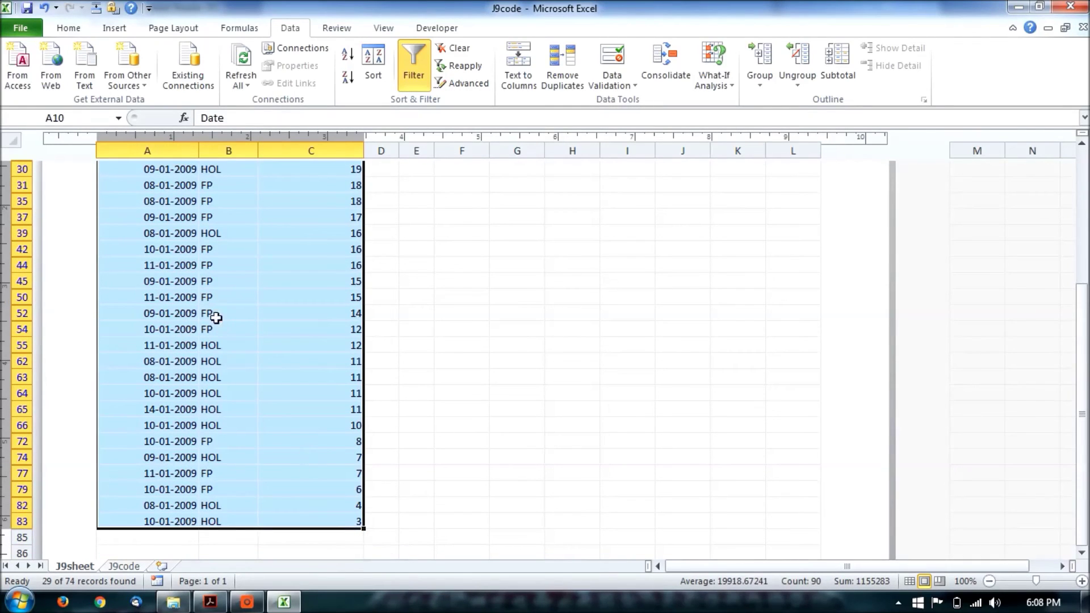
# - Preview printing with Print Selection, then return to the exam paper
pyautogui.click(21, 27)
pyautogui.click(67, 232)
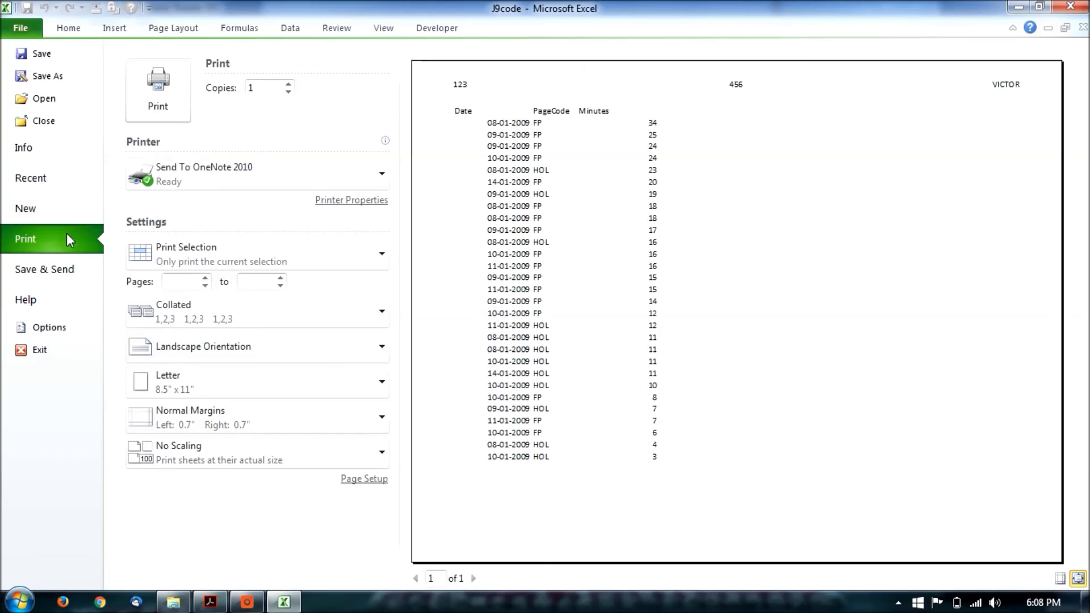
pyautogui.click(234, 262)
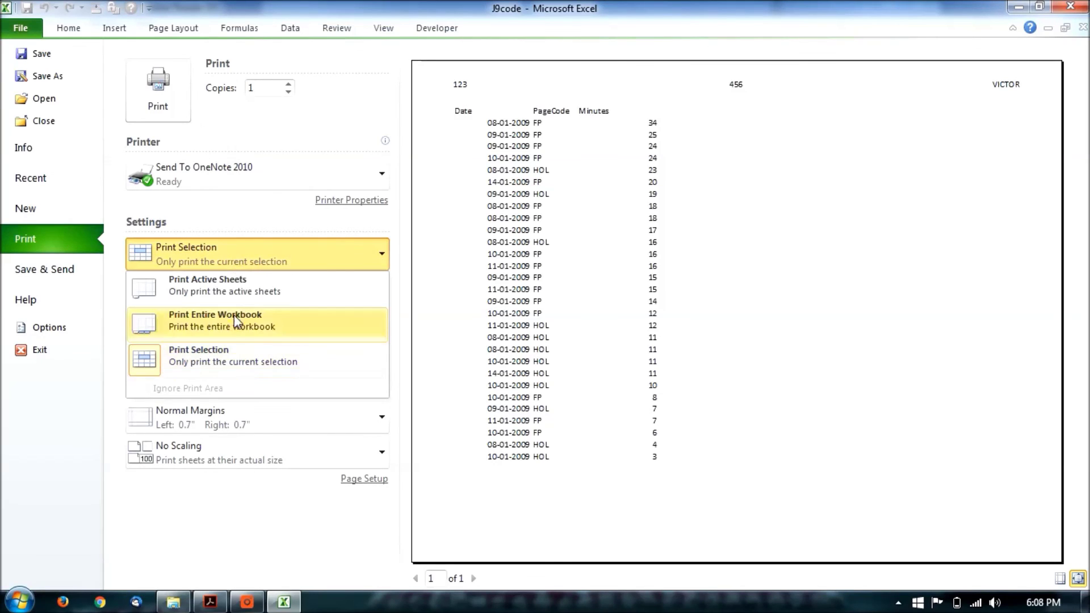
pyautogui.click(232, 355)
pyautogui.click(83, 28)
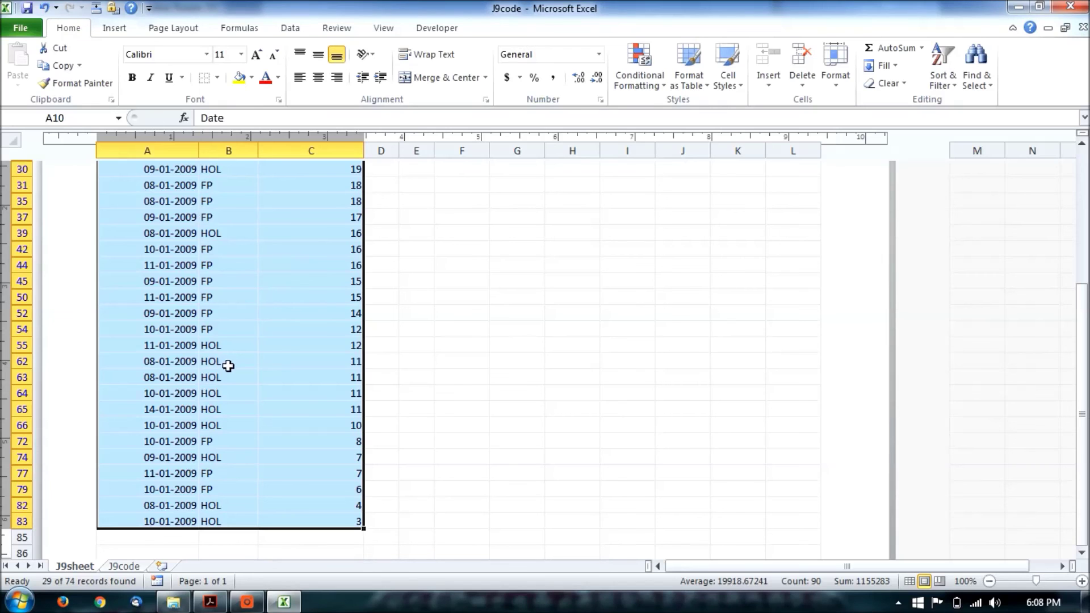
pyautogui.click(226, 605)
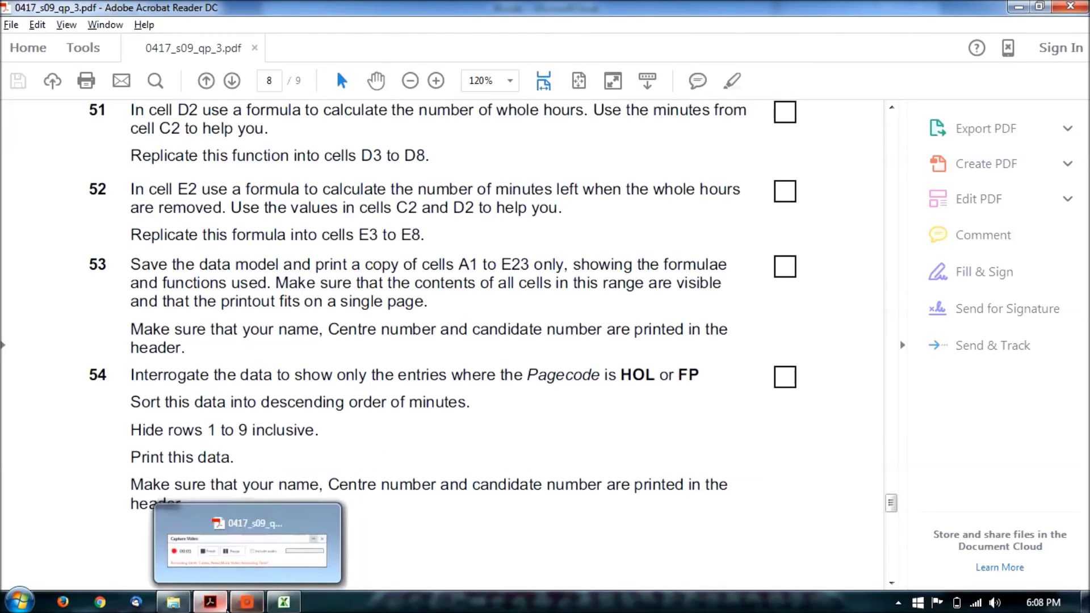
pyautogui.click(247, 605)
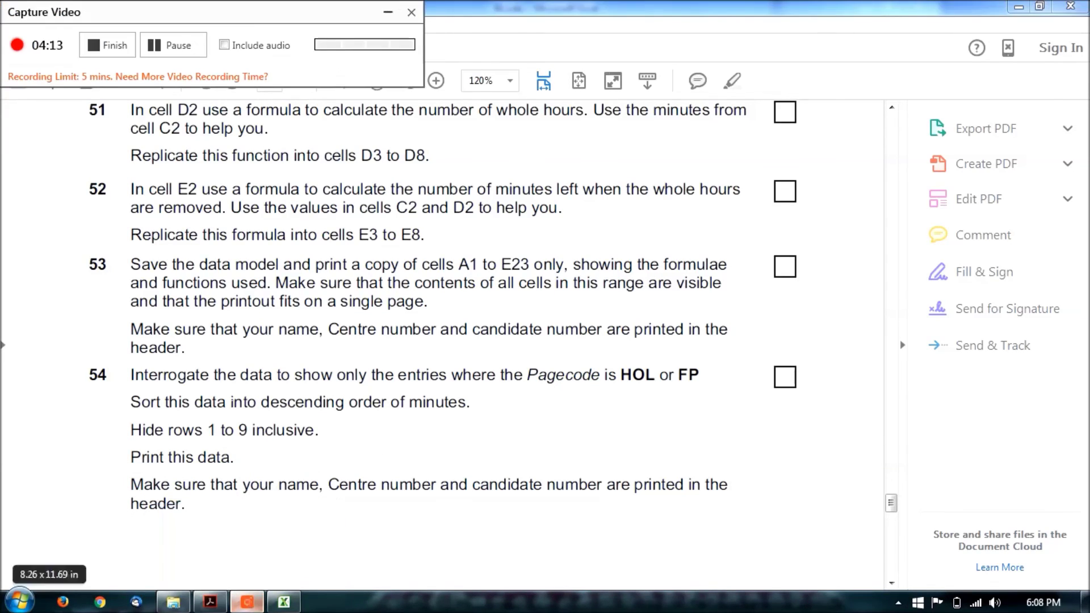